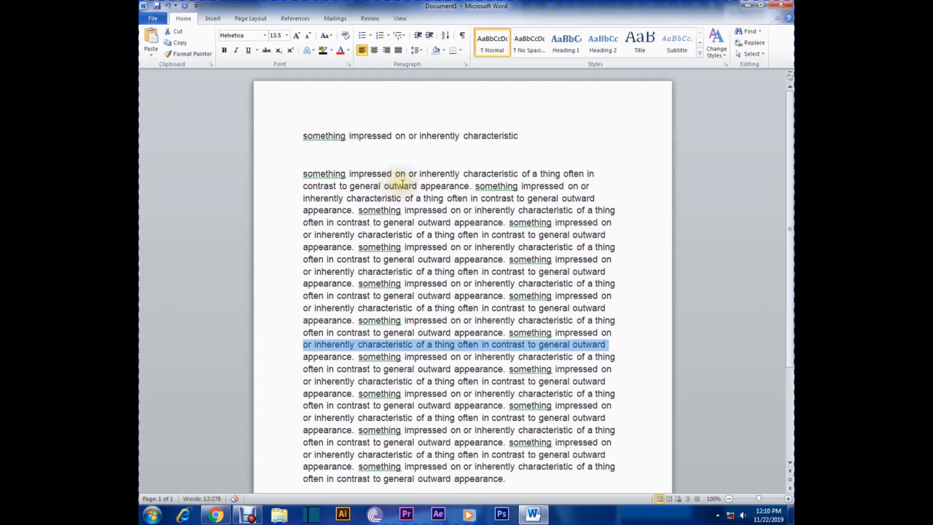
left_click_drag(309, 100, 358, 100)
left_click(316, 98)
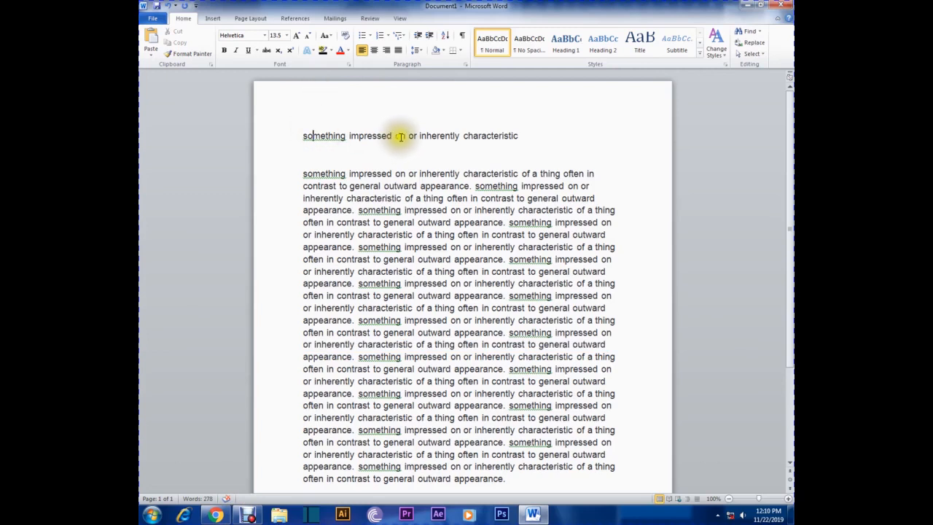
left_click(313, 102)
left_click(626, 110)
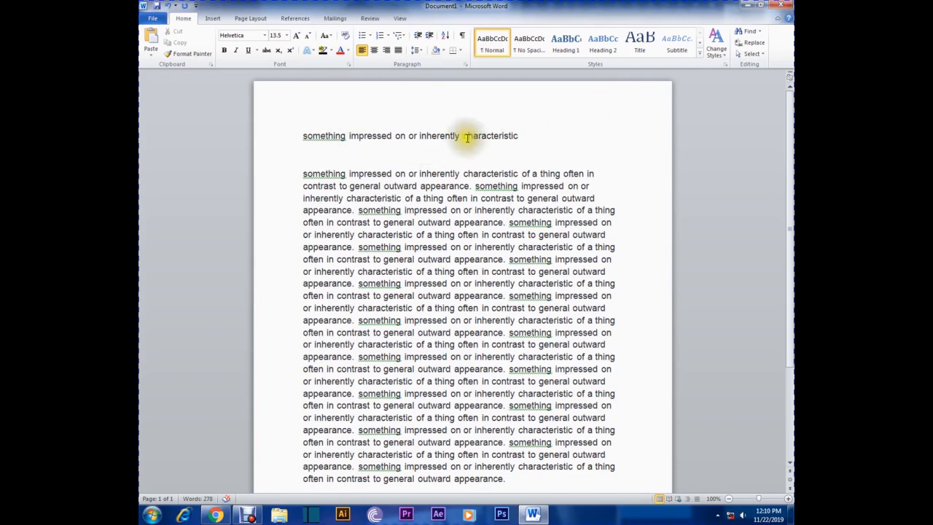
Step: Break the opening line after "something impressed on or" and duplicate "inherently characteristic" on a third line below
left_click(414, 135)
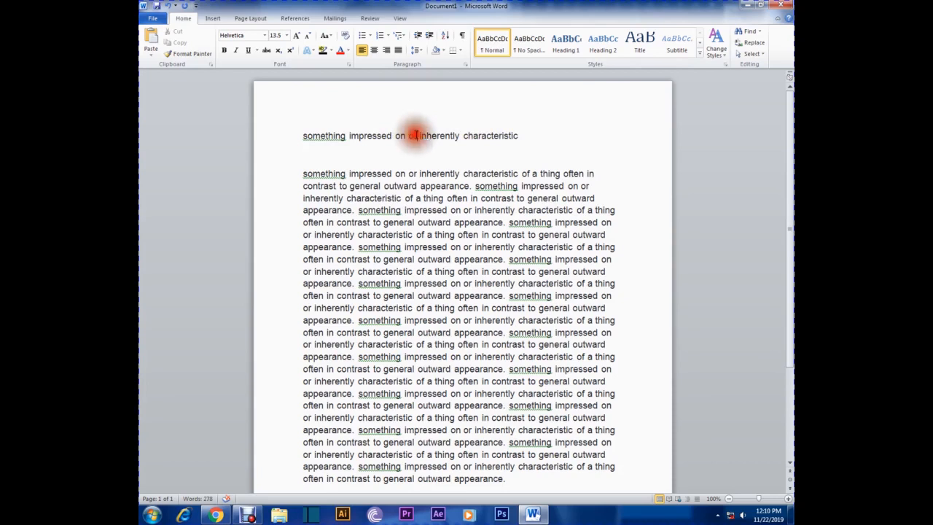
key("Return")
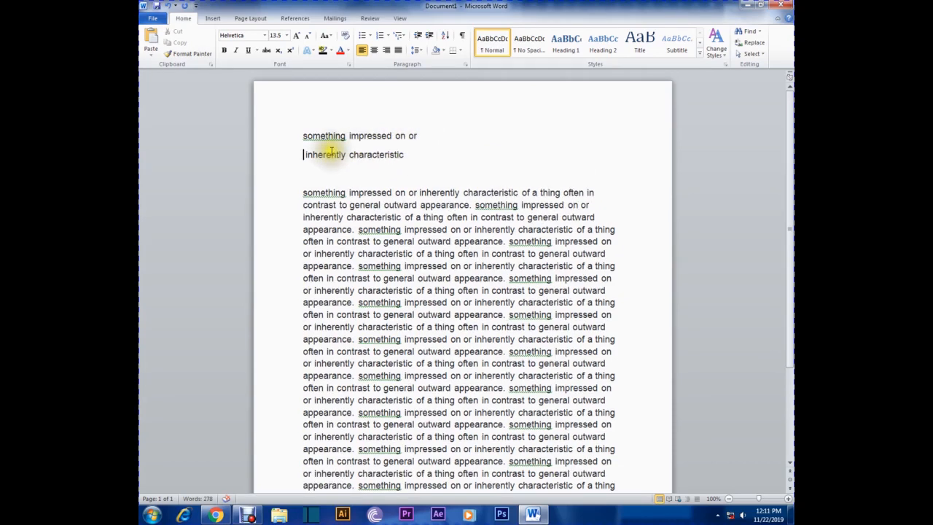
left_click_drag(404, 154, 306, 154)
key("ctrl+c")
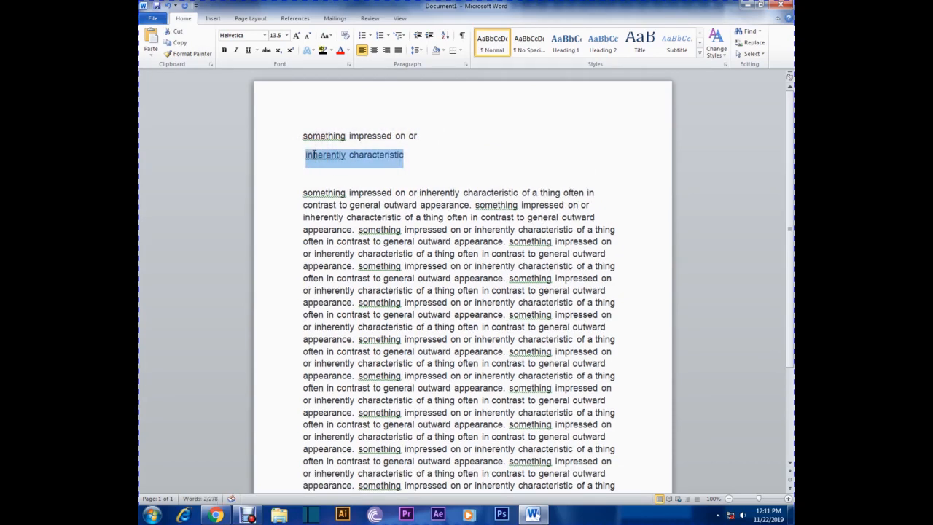
left_click(430, 155)
key("Return")
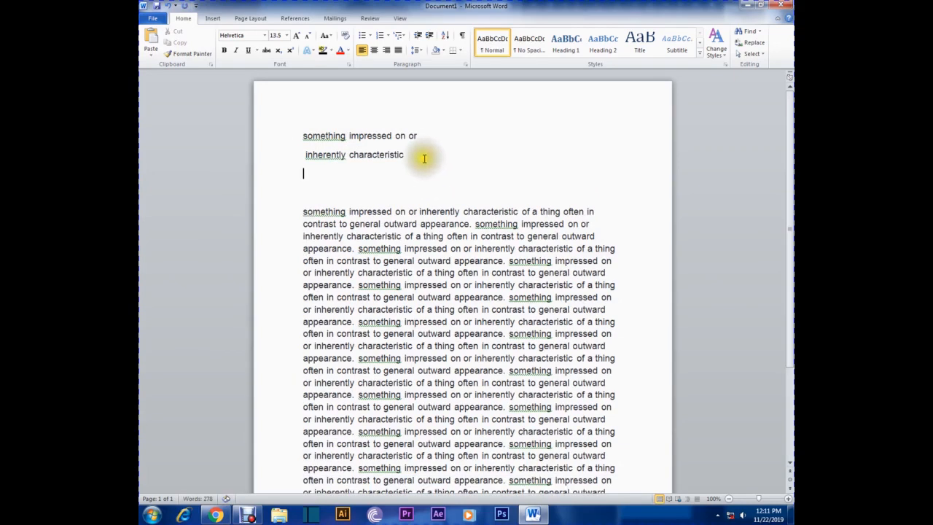
key("ctrl+v")
Step: Remove the leading space before "inherently characteristic" on the second line and select all three short lines
left_click_drag(422, 177, 283, 133)
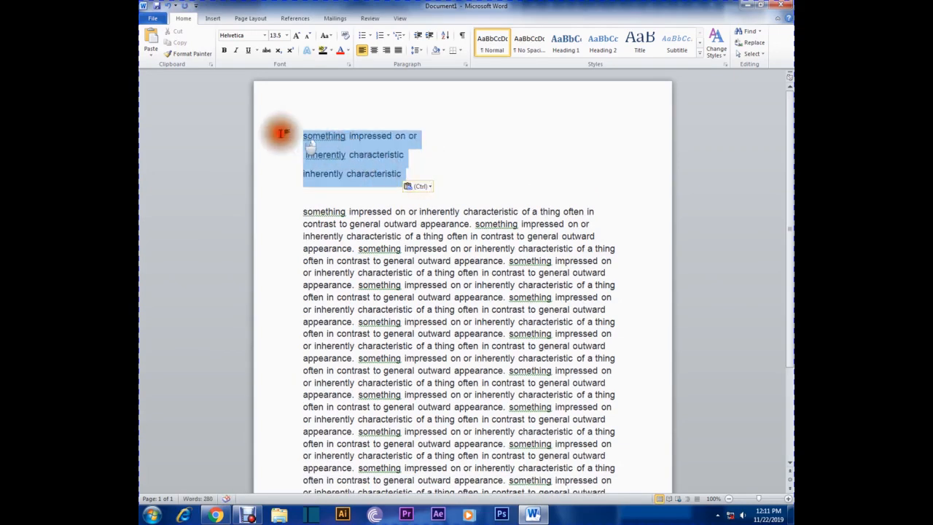
left_click(479, 167)
left_click_drag(403, 175, 300, 136)
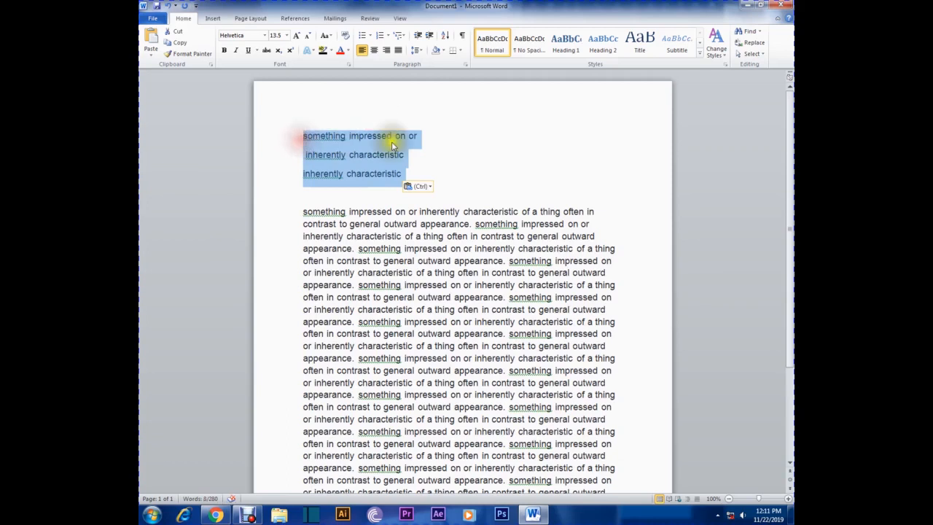
left_click(301, 155)
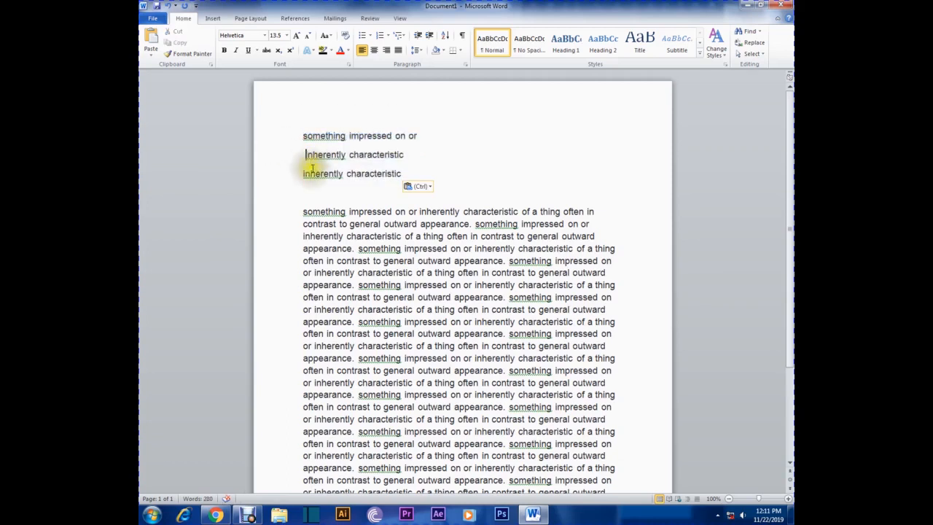
left_click_drag(301, 159, 292, 177)
left_click(357, 180)
left_click_drag(402, 175, 282, 138)
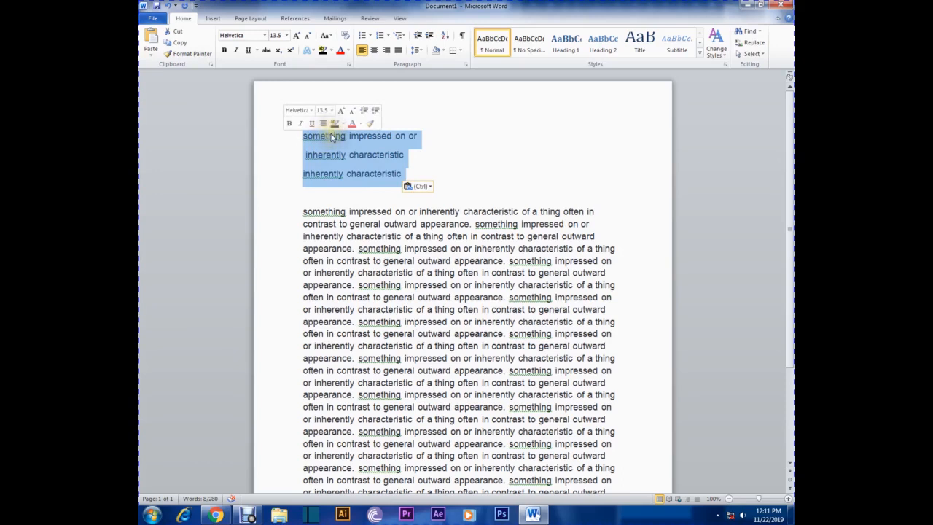
left_click_drag(371, 134, 270, 121)
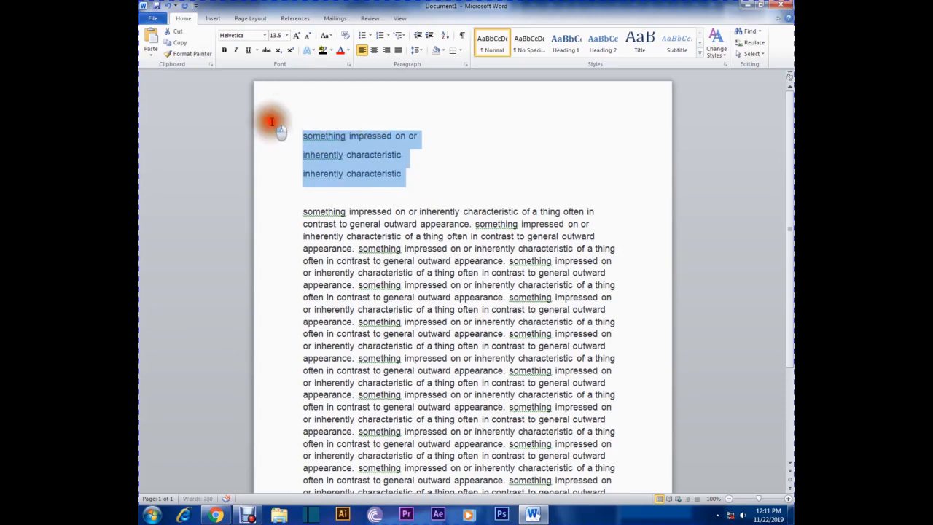
Step: Try centre, justified, right and left alignment on the three short lines at the start of the document
left_click(373, 49)
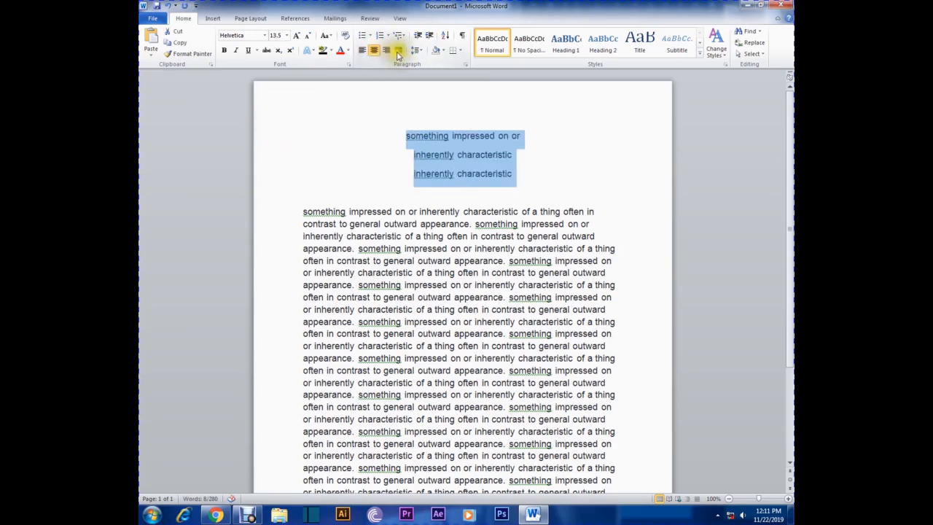
left_click(398, 51)
left_click(387, 49)
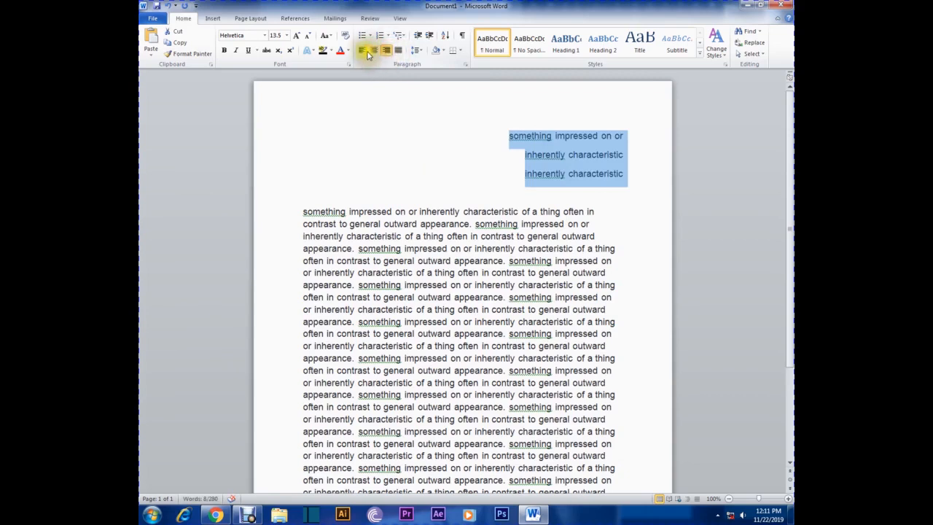
left_click(365, 52)
left_click(388, 52)
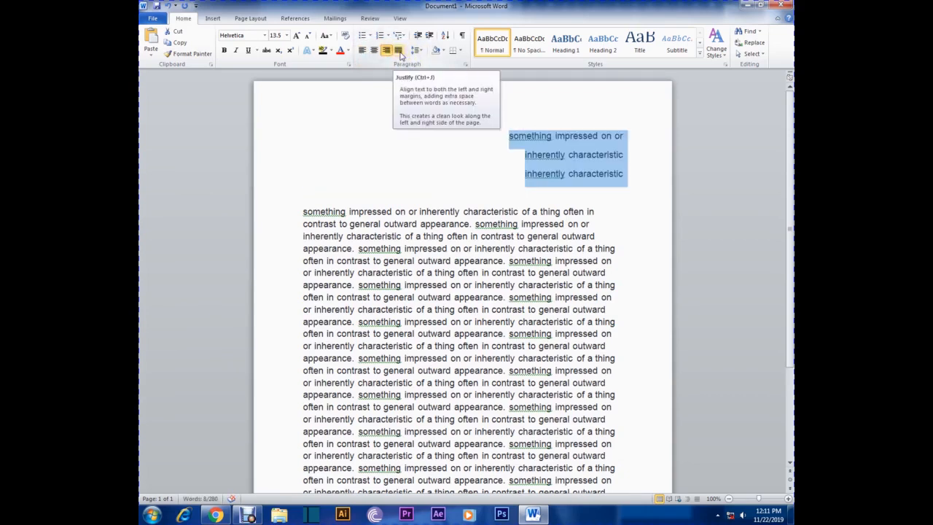
left_click(398, 51)
left_click(374, 50)
left_click(363, 51)
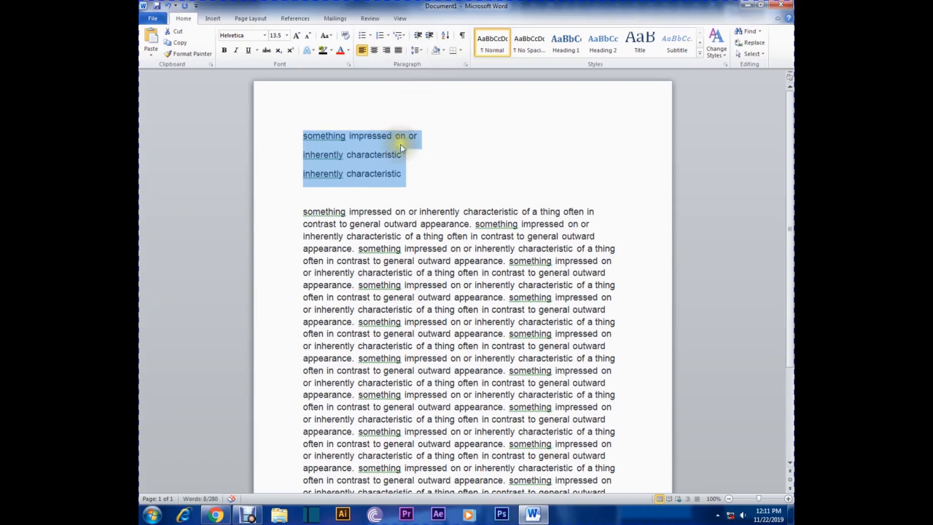
Step: Right-align the three short lines at the start of the document
left_click(386, 54)
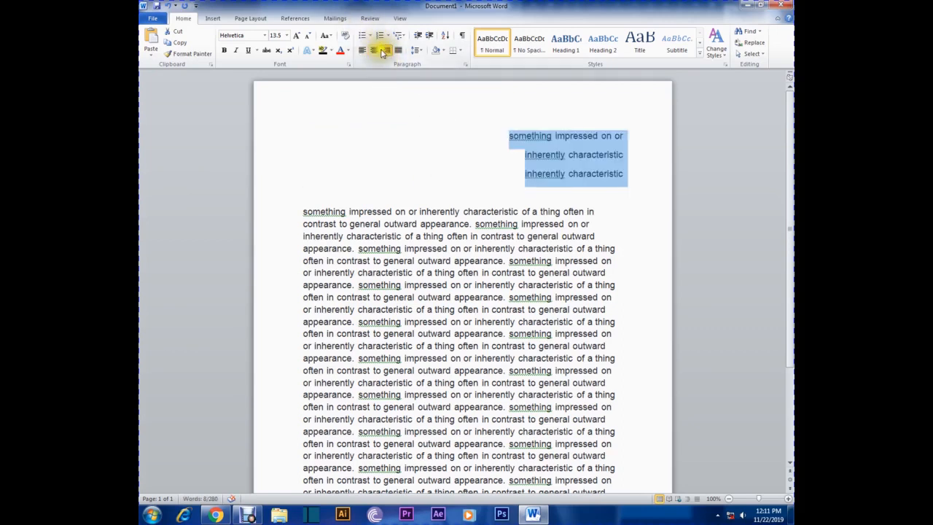
left_click(386, 52)
left_click(385, 51)
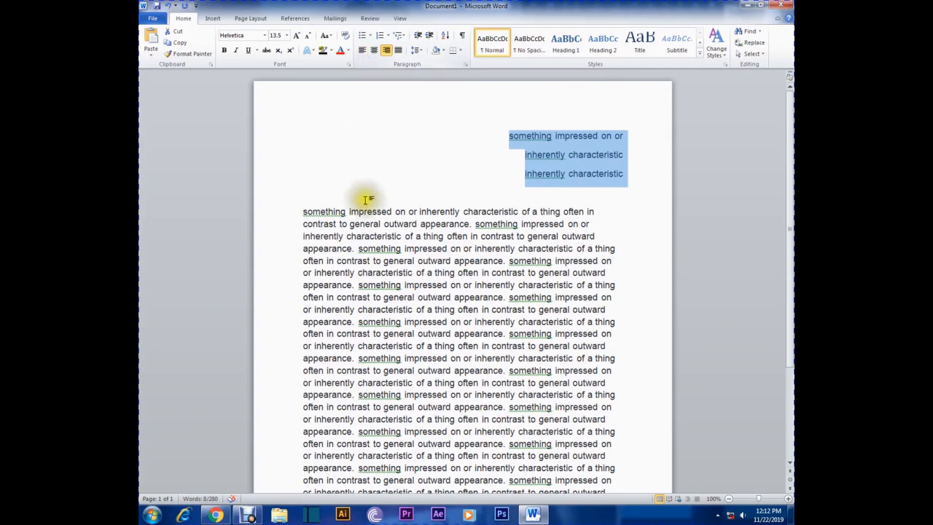
Step: Turn "something impressed on or inherently" at the start of the body text into a separate, centred and underlined heading line
left_click(461, 211)
key("Return")
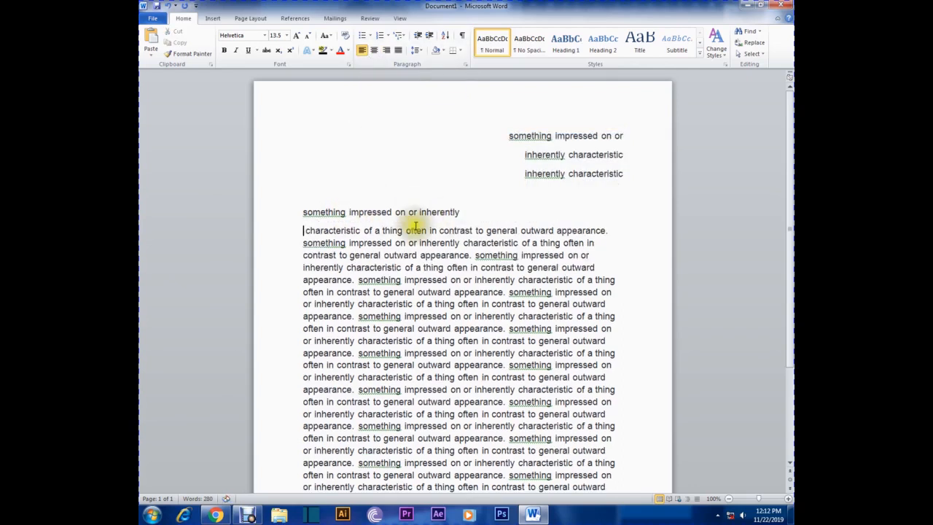
left_click_drag(303, 211, 322, 212)
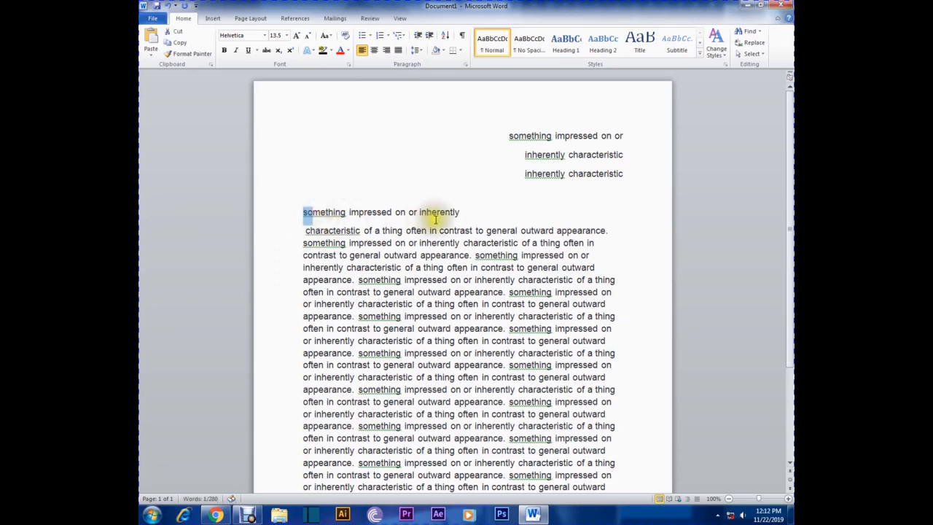
left_click_drag(465, 211, 308, 214)
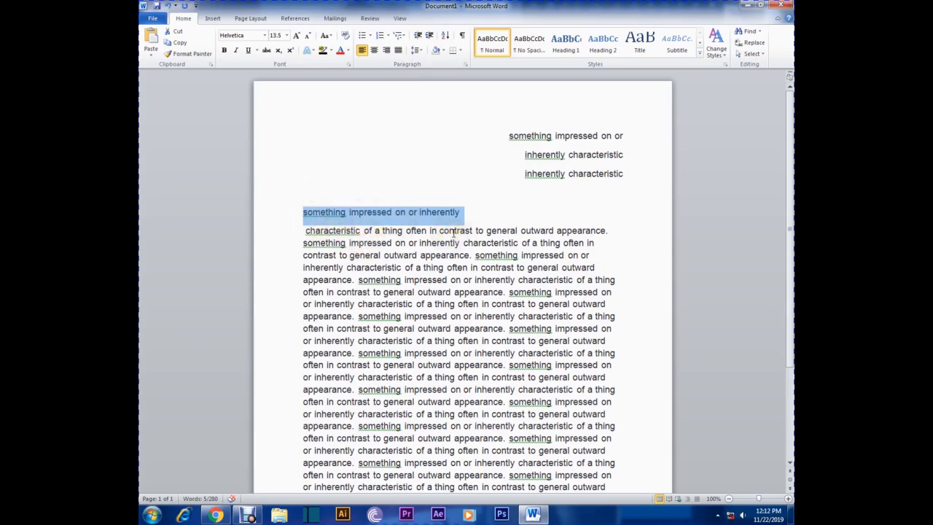
left_click(375, 50)
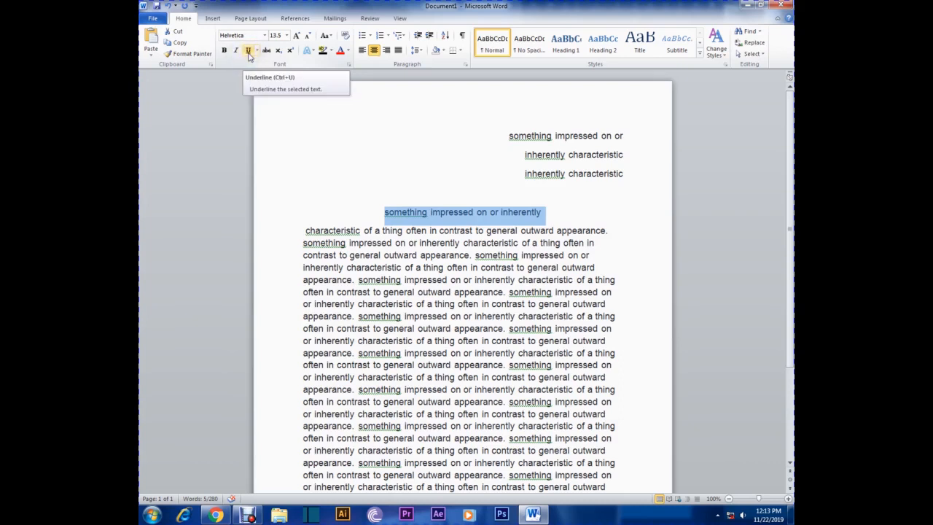
left_click(248, 53)
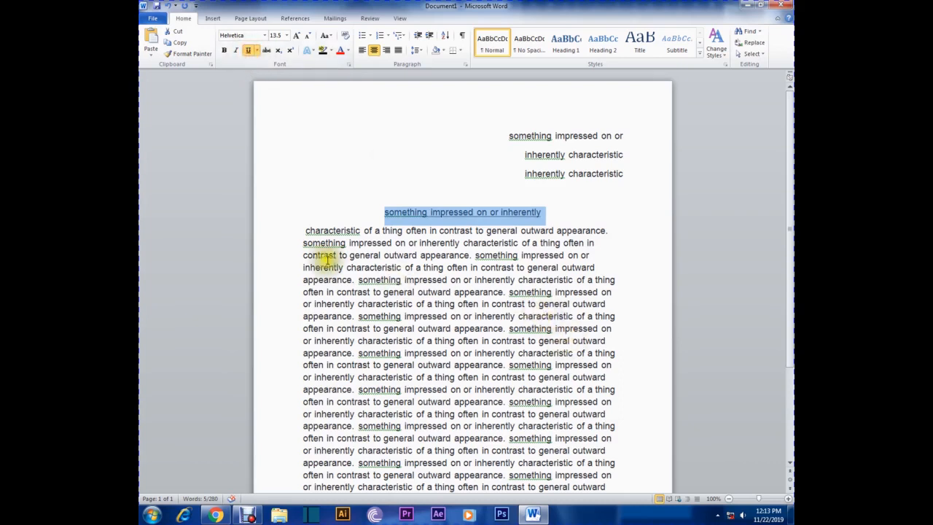
Step: Indent the first line of the body paragraph before "characteristic of a thing"
left_click(307, 231)
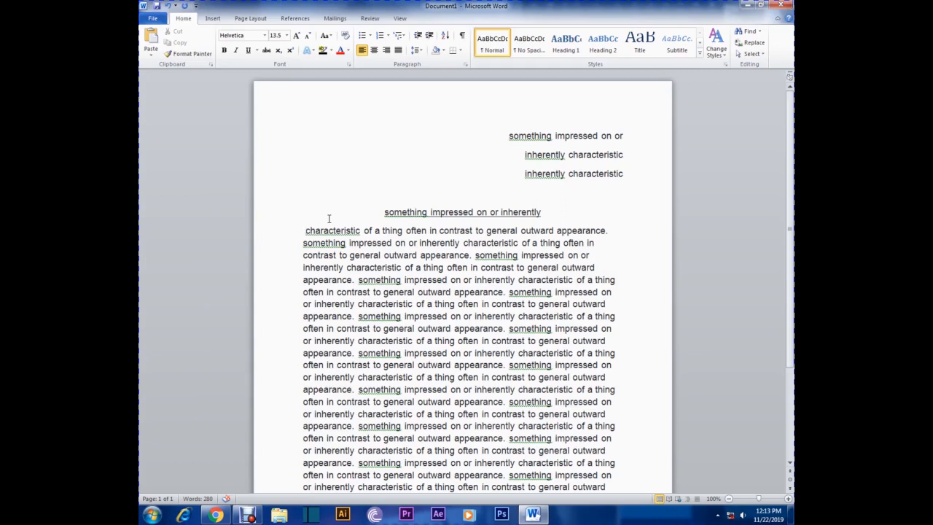
left_click_drag(304, 244, 307, 358)
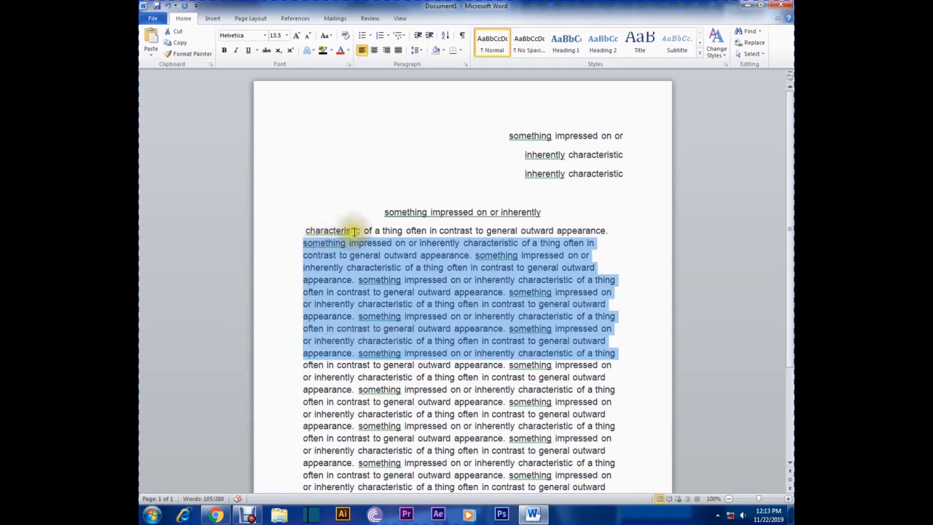
left_click(303, 231)
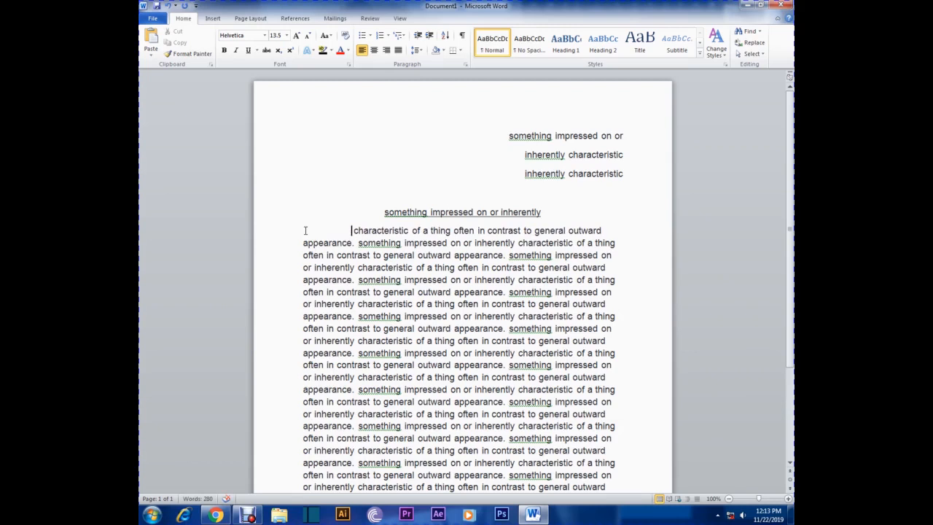
left_click_drag(345, 230, 301, 231)
Step: Justify the whole body paragraph below the underlined heading and indent its first line
left_click_drag(301, 235, 545, 426)
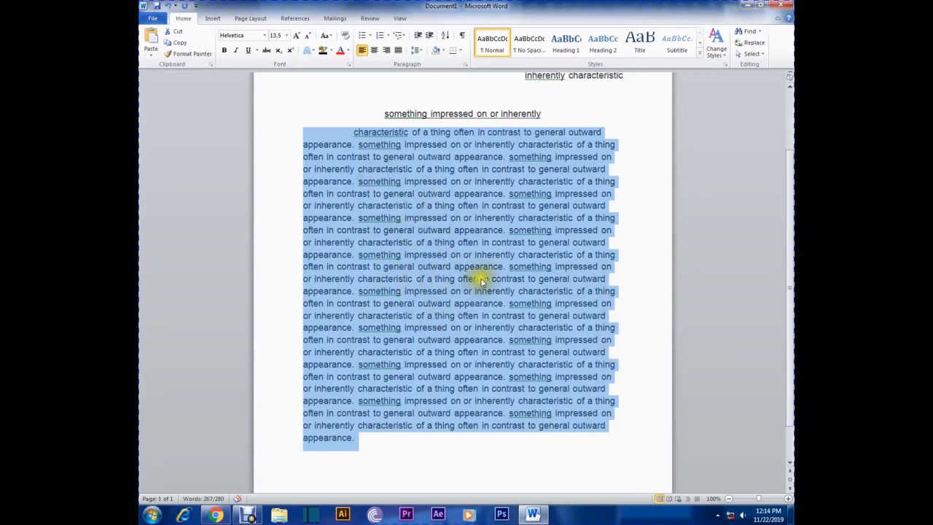
left_click(374, 49)
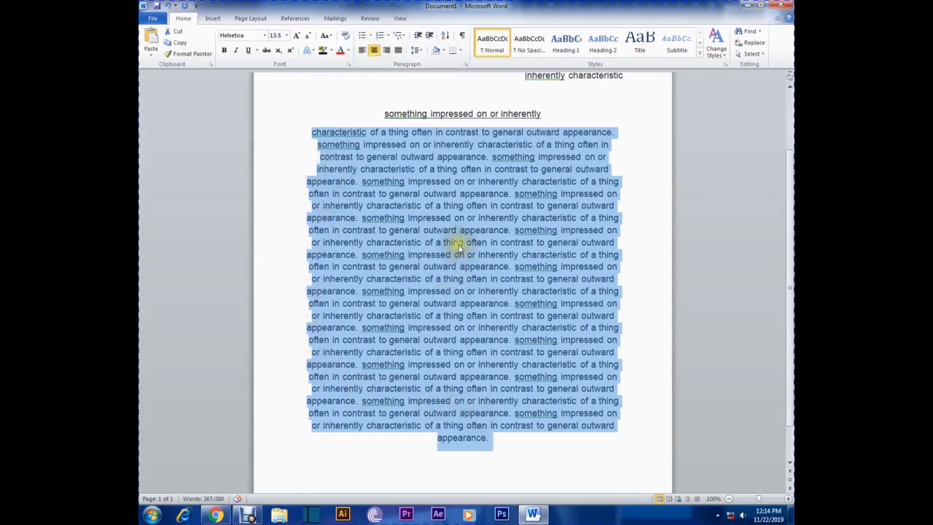
left_click(399, 54)
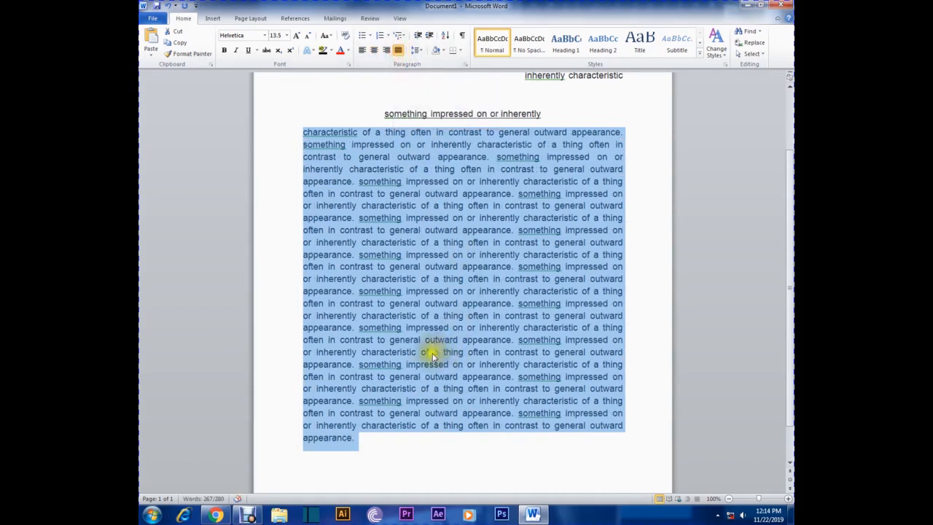
left_click(412, 441)
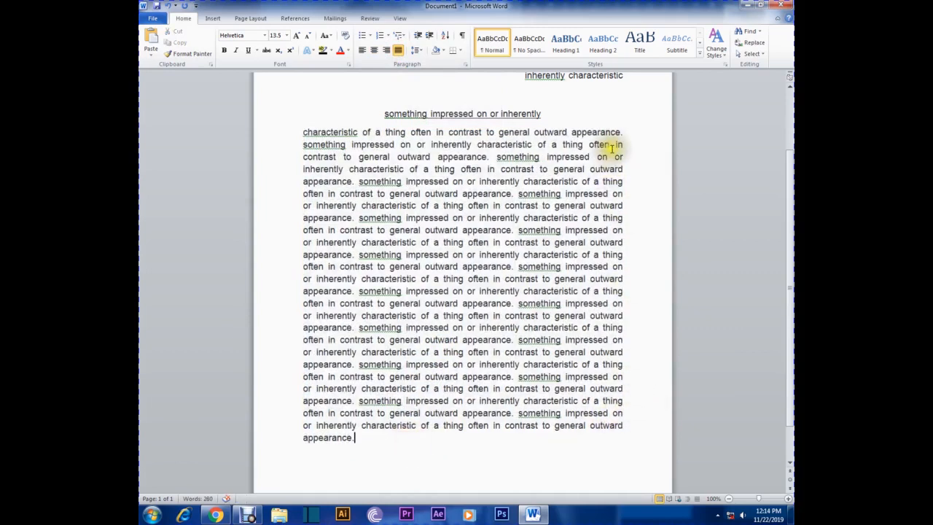
left_click(303, 132)
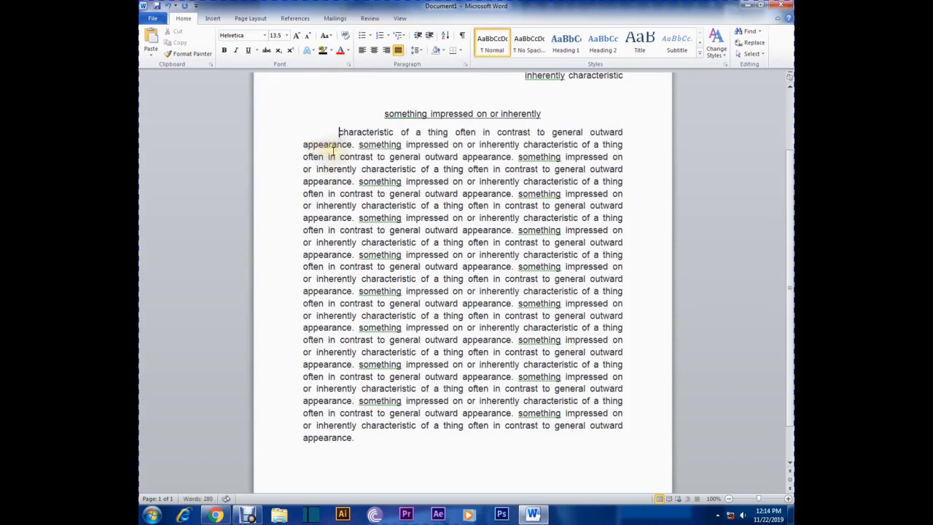
Step: Enlarge only the initial letter "c" of "characteristic" in the body paragraph to font size 36
left_click(345, 137)
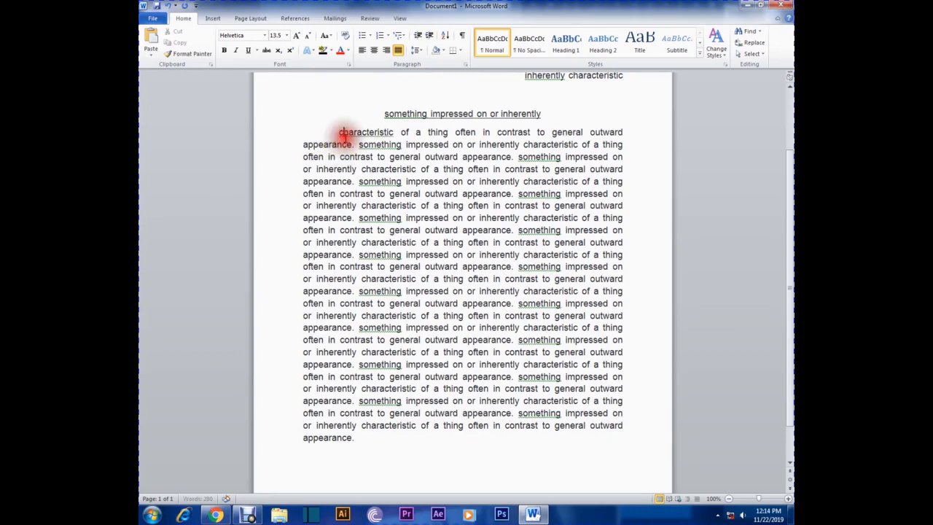
double_click(342, 135)
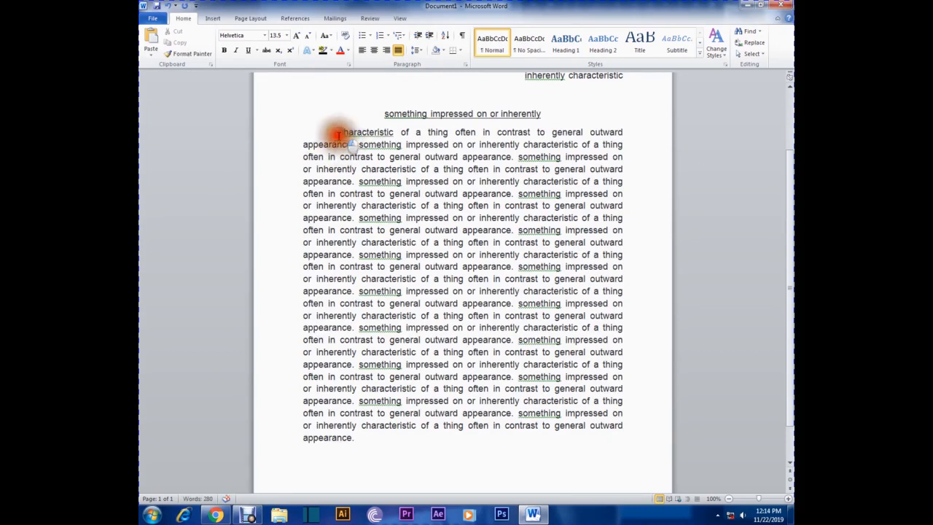
left_click_drag(345, 136, 340, 136)
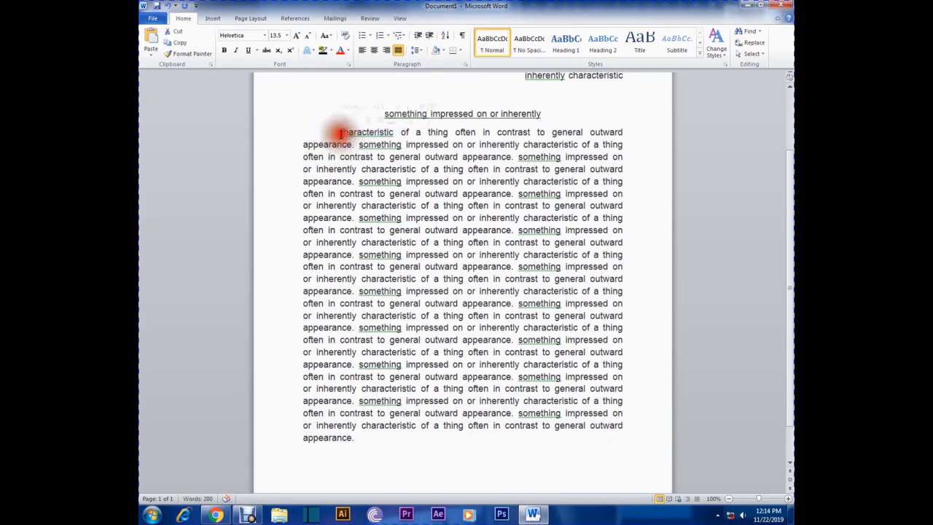
left_click(296, 38)
left_click(297, 38)
left_click(296, 38)
left_click(296, 38)
left_click(297, 38)
left_click(296, 38)
left_click(296, 38)
left_click(296, 38)
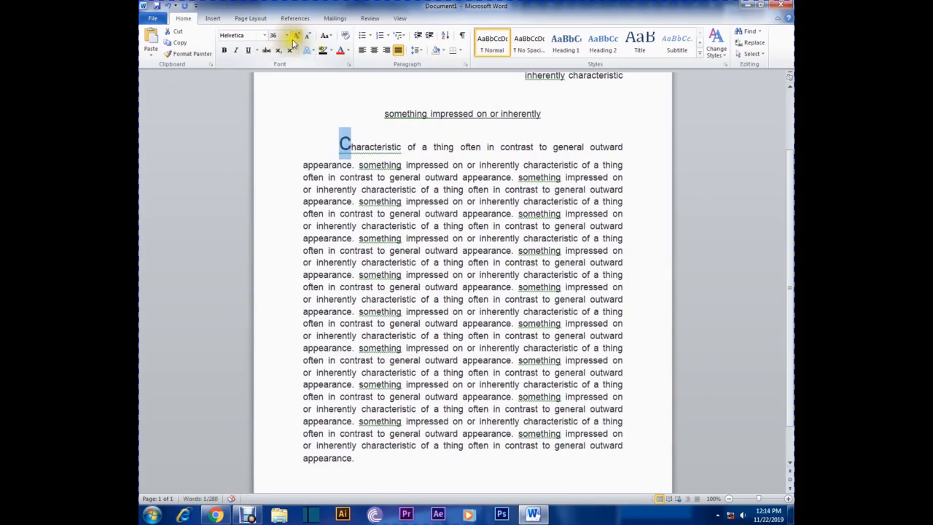
Step: Set the enlarged initial "c" of "characteristic" in the Ethnocentric Rg font and reduce its size to 26
left_click(265, 36)
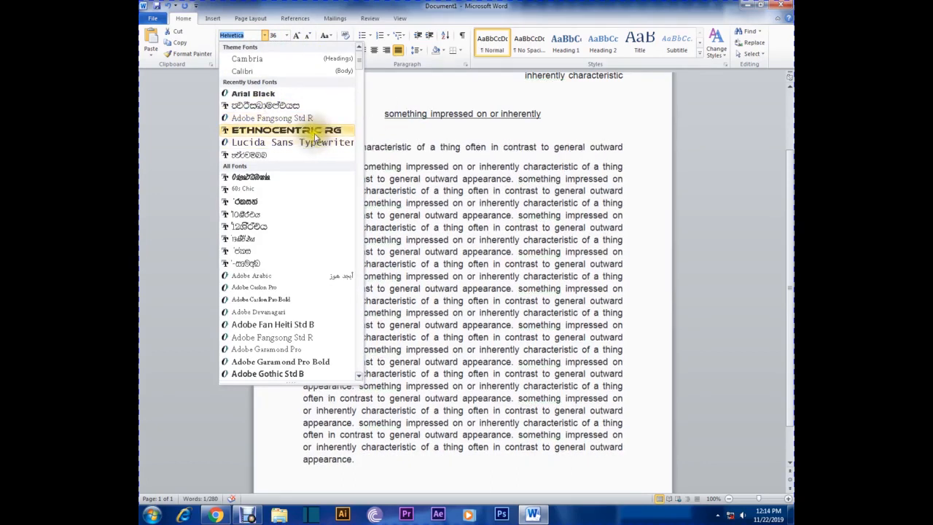
left_click(314, 132)
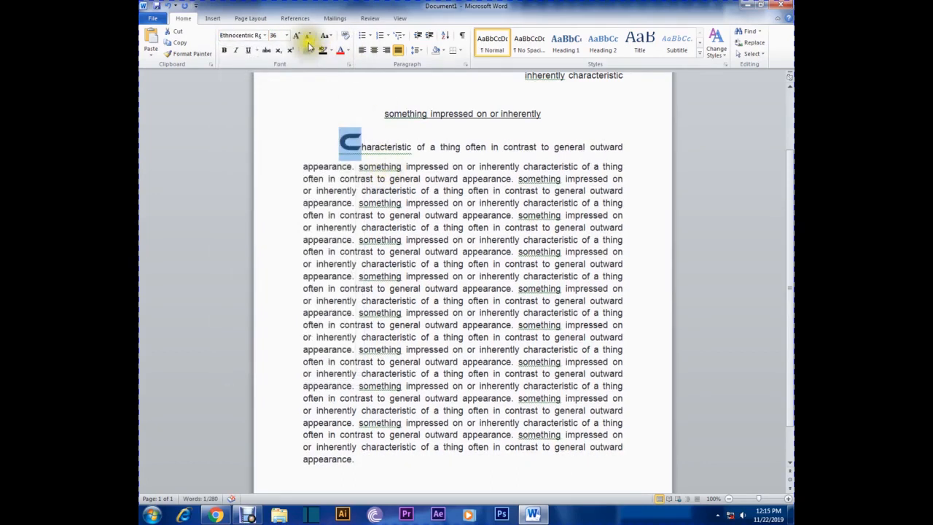
left_click(306, 35)
left_click(307, 35)
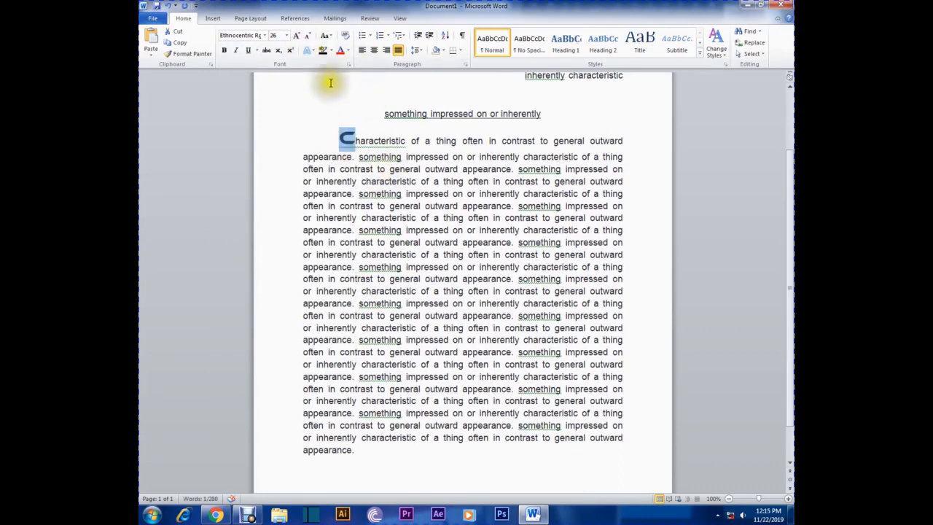
Step: Colour the enlarged initial "c" of the body paragraph red
left_click(347, 50)
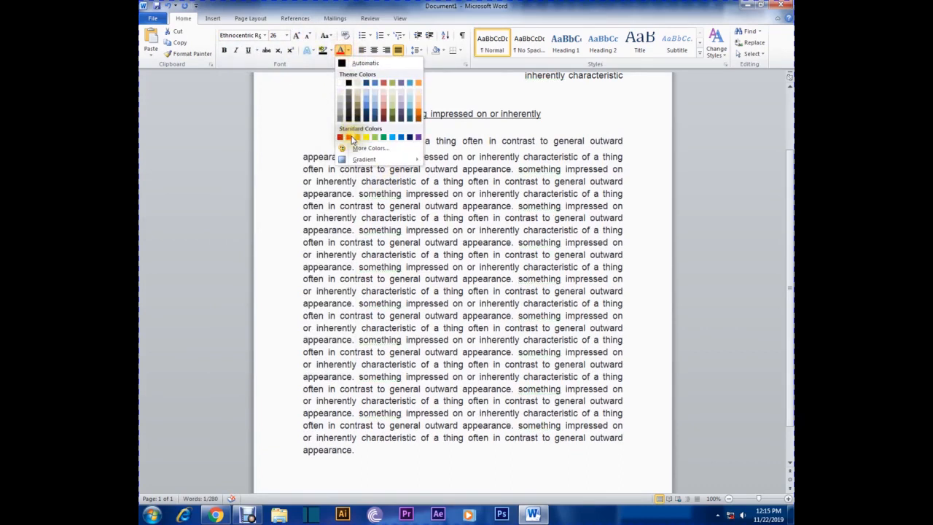
left_click(349, 137)
left_click(541, 246)
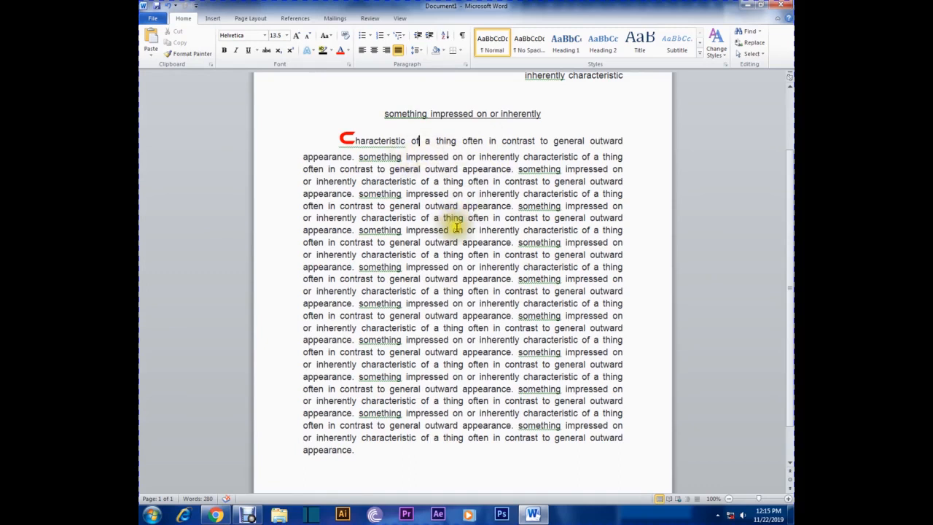
Step: Copy the line "or inherently characteristic of a thing often in contrast to general outward" and start a new line below the body paragraph
scroll(445, 302, "down", 1)
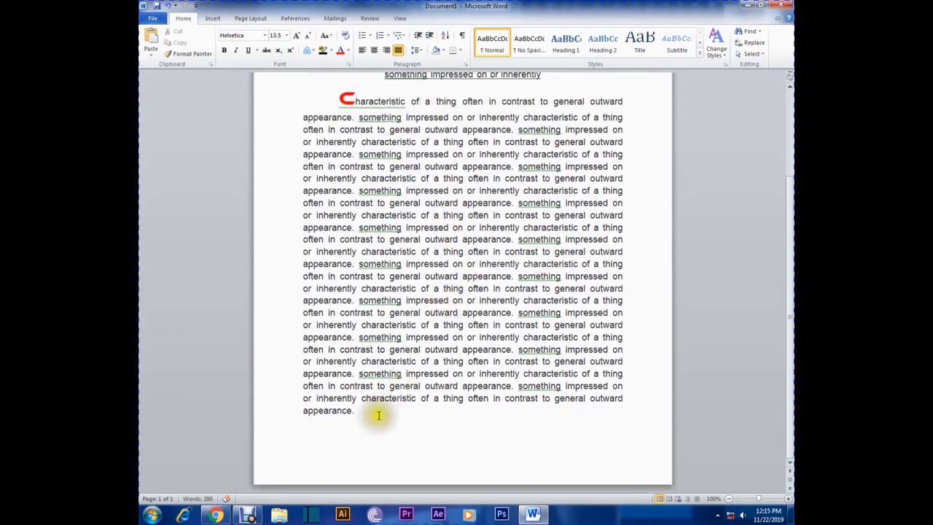
left_click_drag(620, 325, 304, 326)
key("ctrl+c")
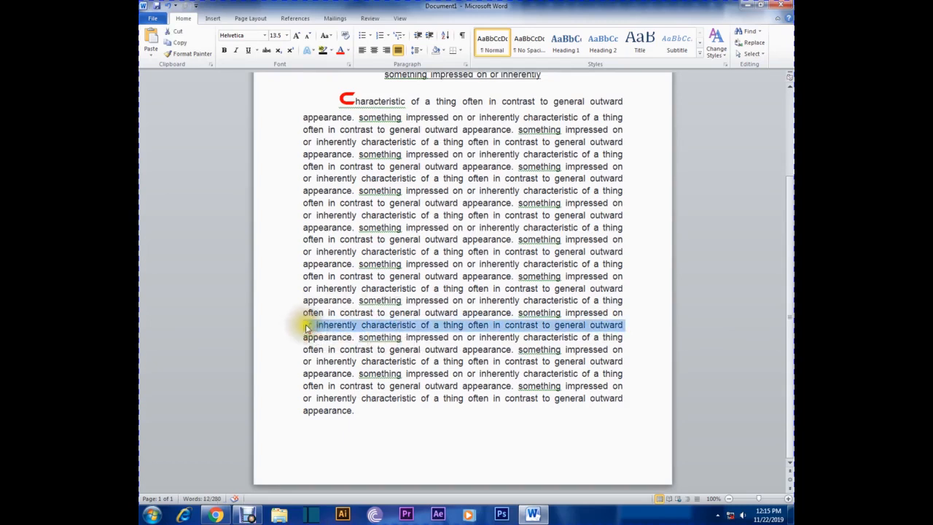
left_click(388, 421)
key("Return")
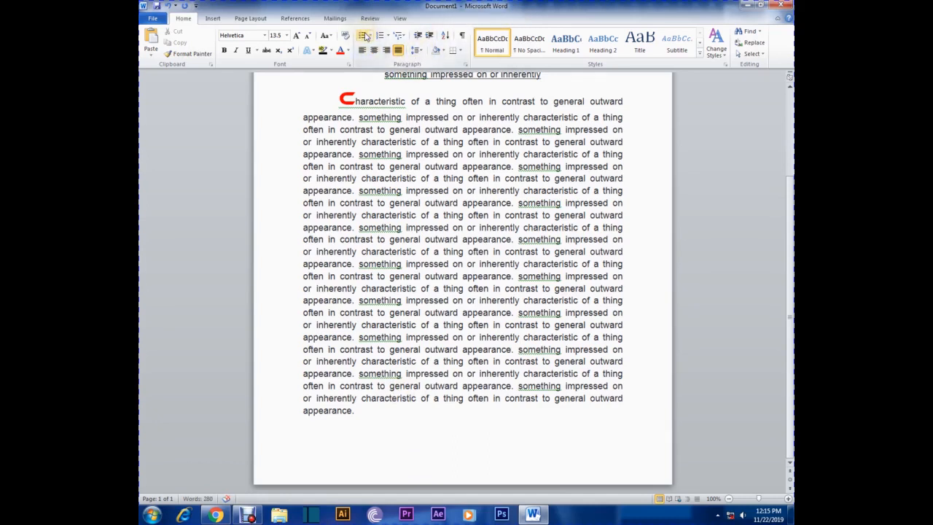
left_click(405, 37)
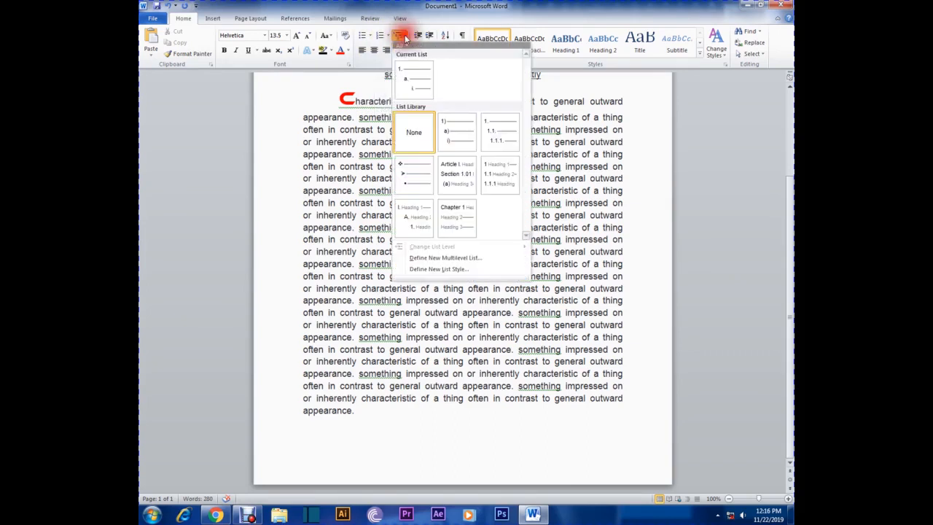
left_click(457, 136)
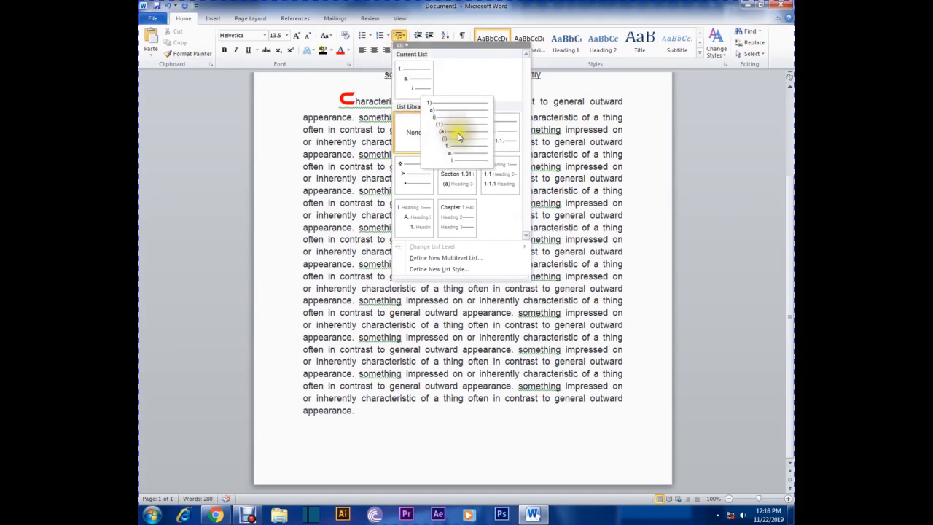
mouse_move(492, 137)
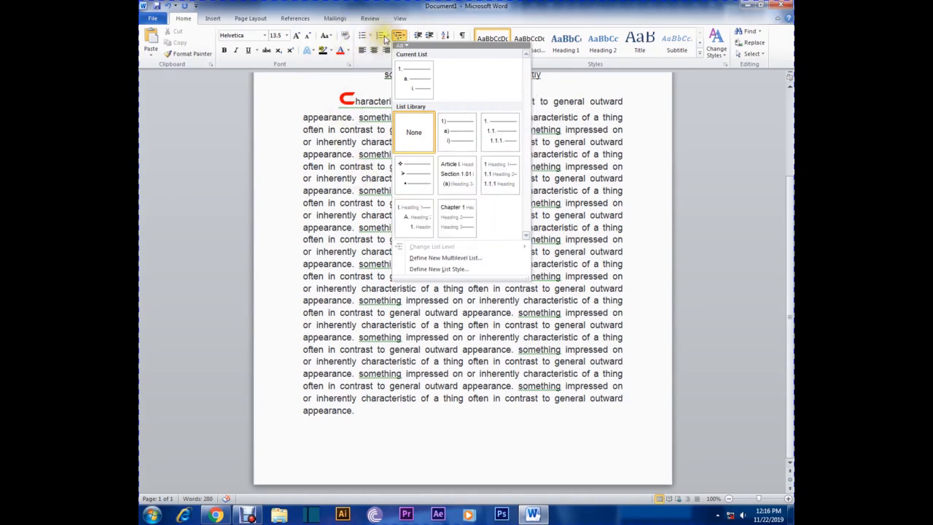
Step: Start a check-mark bulleted list on the new line below the body paragraph and indent its first bullet
left_click(369, 35)
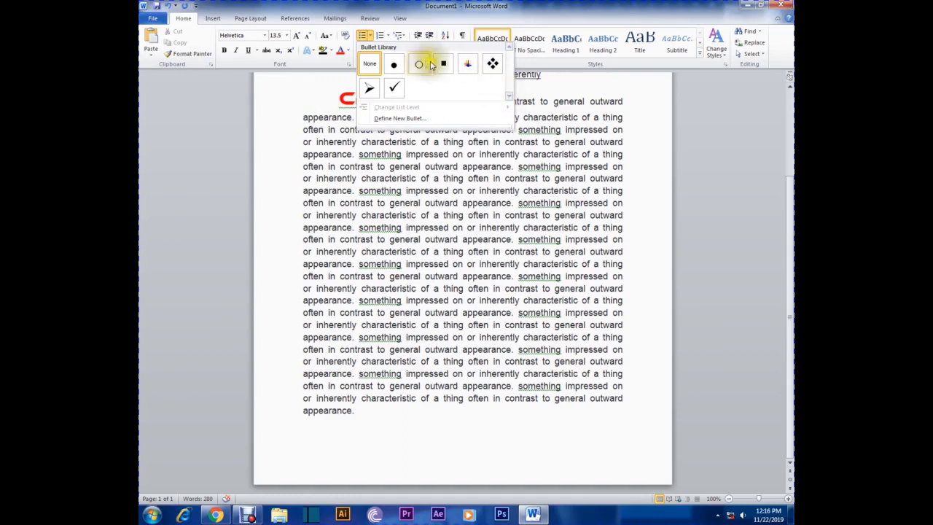
left_click(396, 97)
left_click(315, 430)
left_click(311, 428)
left_click_drag(312, 428, 354, 427)
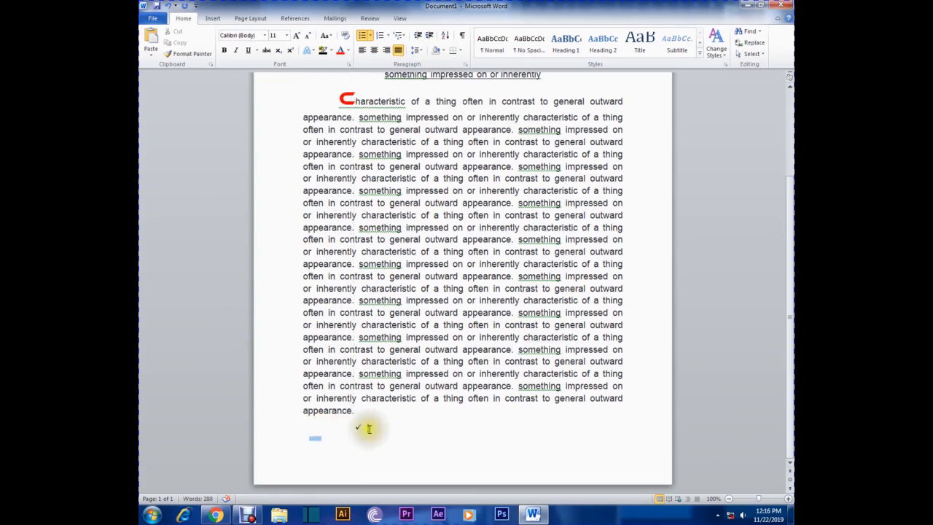
key("ctrl+v")
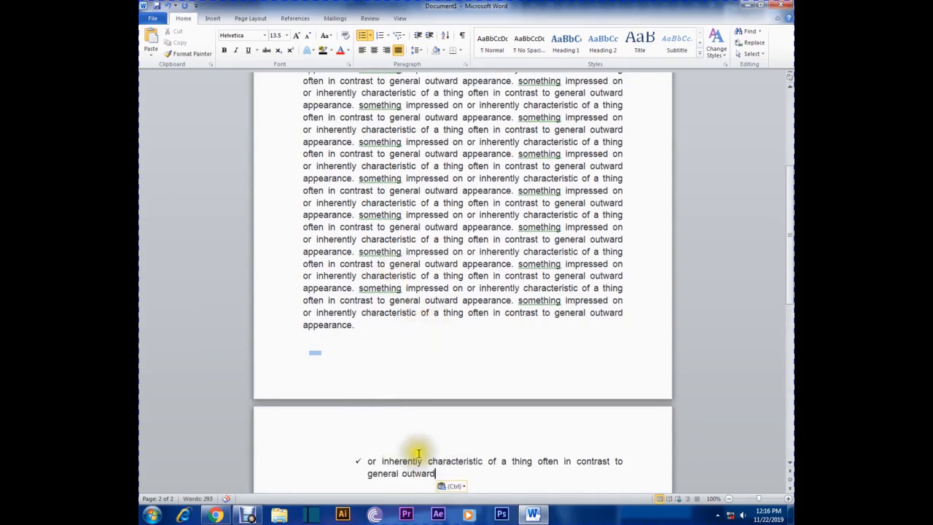
key("BackSpace")
key("BackSpace")
key("BackSpace")
key("BackSpace")
key("BackSpace")
key("BackSpace")
key("BackSpace")
key("BackSpace")
key("BackSpace")
key("BackSpace")
key("BackSpace")
key("BackSpace")
key("BackSpace")
key("BackSpace")
key("BackSpace")
key("BackSpace")
key("BackSpace")
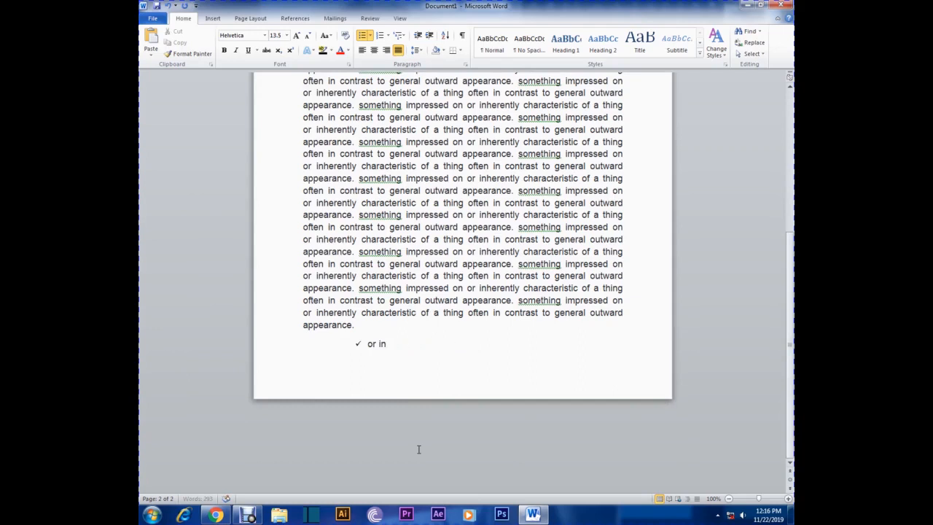
key("BackSpace")
key("BackSpace")
Step: Delete the last fifteen lines of the body paragraph and end the remaining text after "characteristic of a thing" with a period
left_click_drag(358, 320, 264, 156)
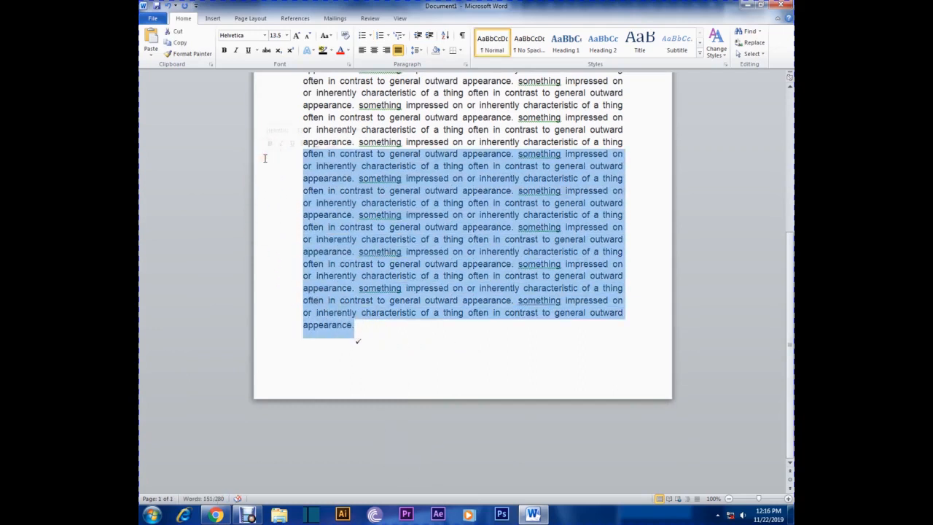
key("BackSpace")
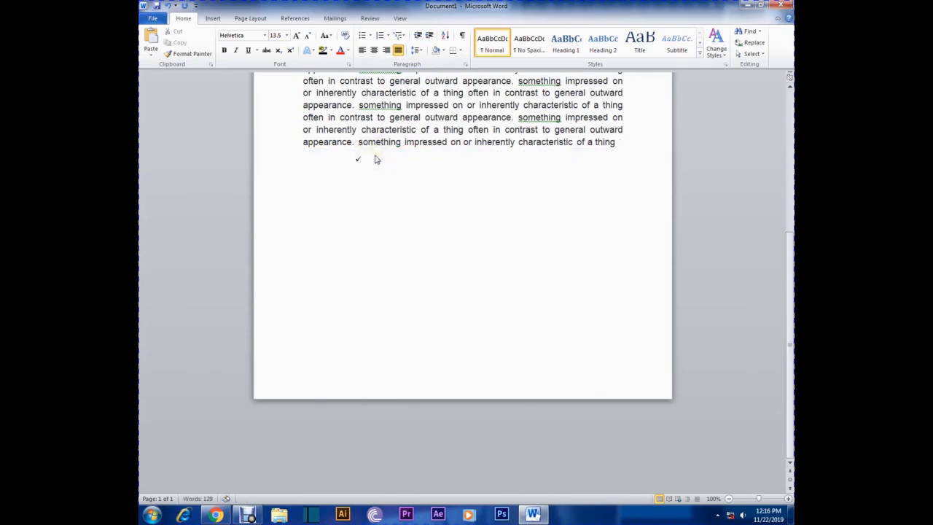
left_click(376, 158)
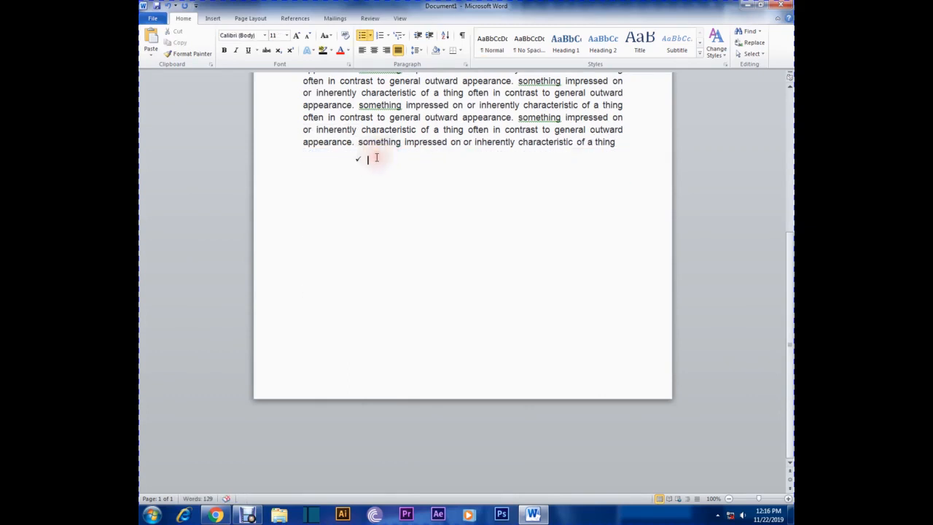
left_click(619, 145)
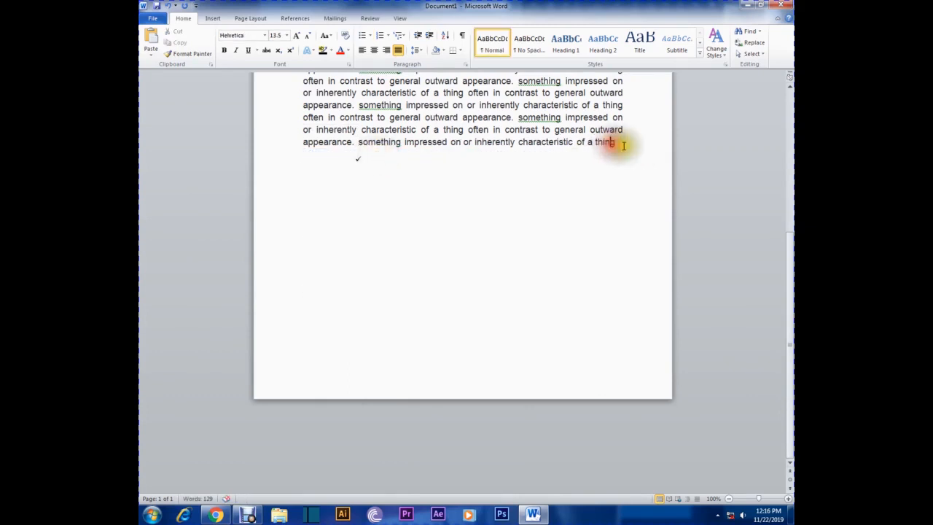
left_click(613, 144)
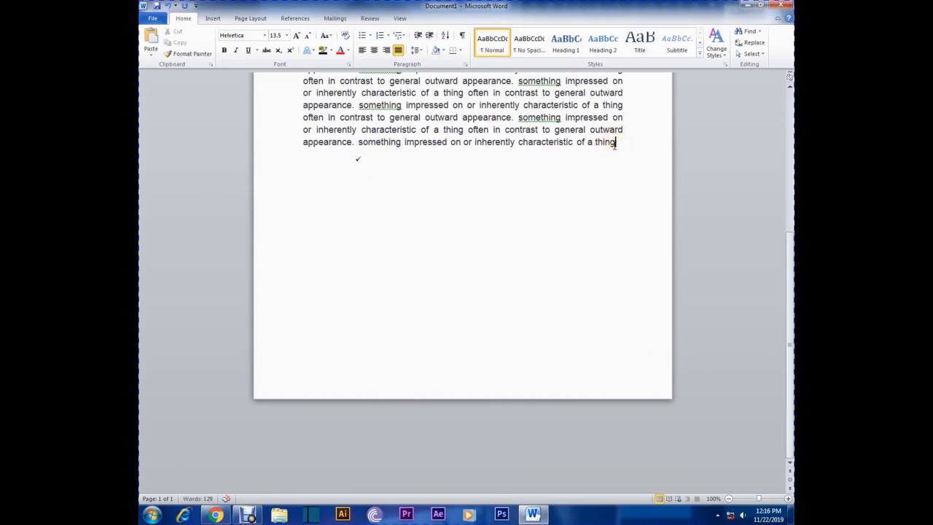
Step: Fill three check-mark bullets with "or inherently characteristic of a thing often in contrast to general outward" and end the list
left_click(365, 161)
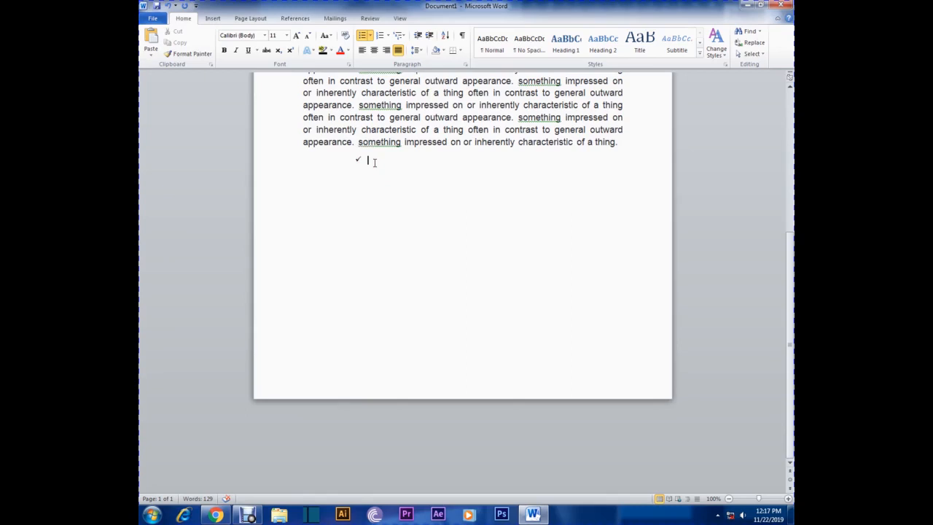
key("ctrl+v")
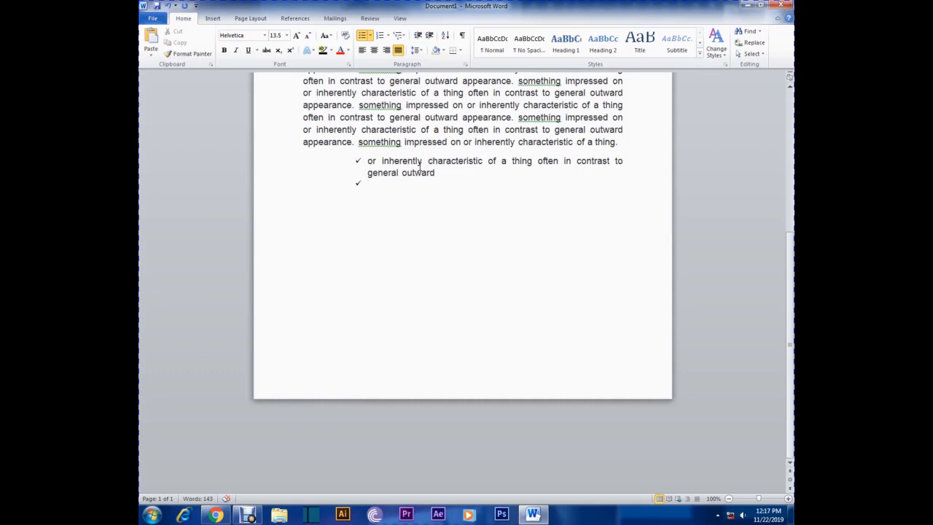
type("or inherently characteristic of a thing often in contrast to general outward")
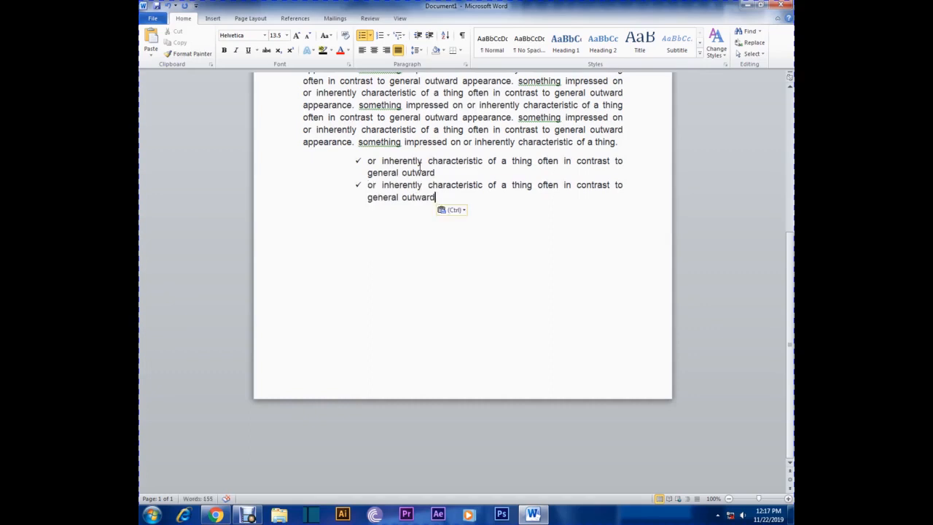
key("Return")
type("or inherently characteristic of a thing often in contrast to general outward")
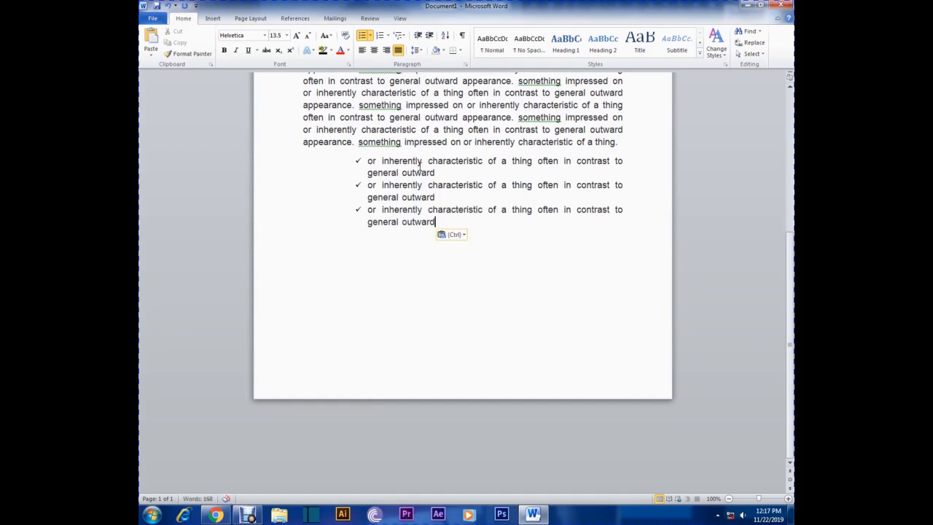
key("Return")
key("Return")
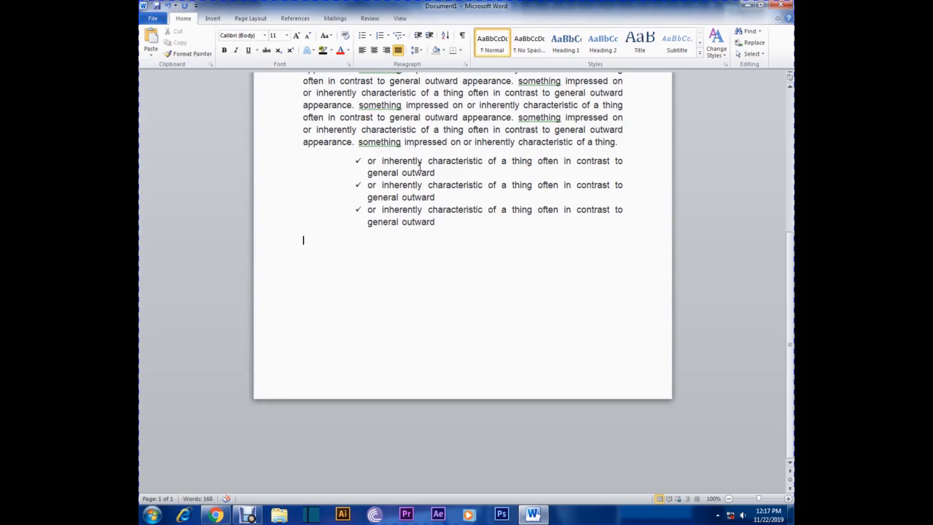
Step: Add an a) b) c) lettered list below the bullets with the items "V", "Bv" and "Dddg", ending the list after the third
left_click(387, 36)
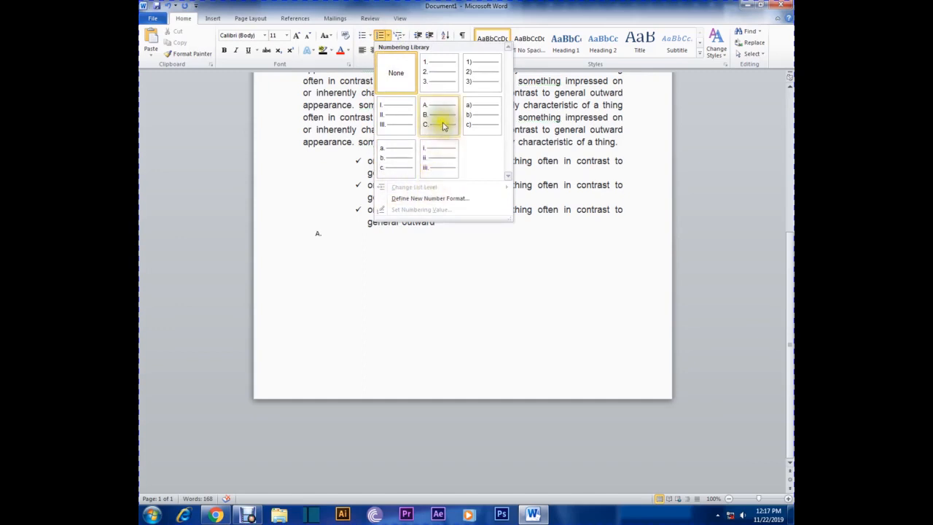
left_click(490, 107)
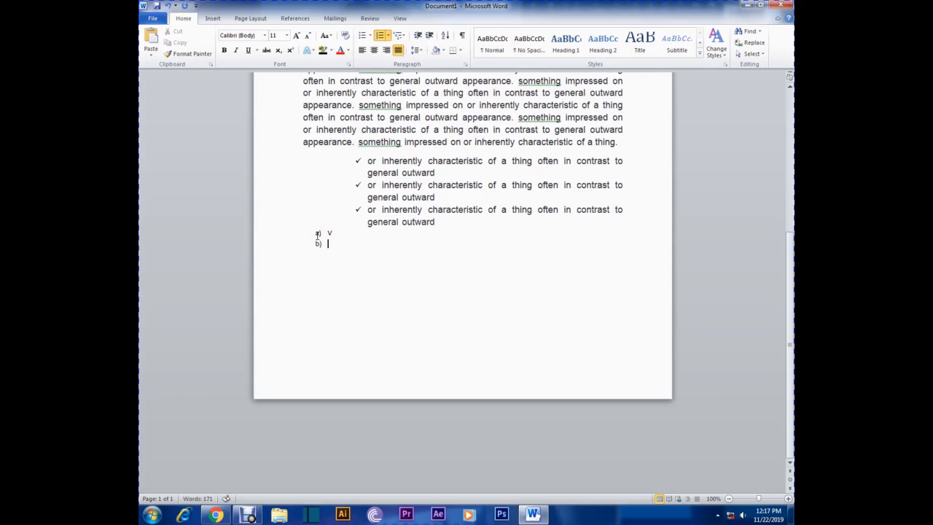
type("v")
key("Return")
type("dddg")
key("Return")
key("Return")
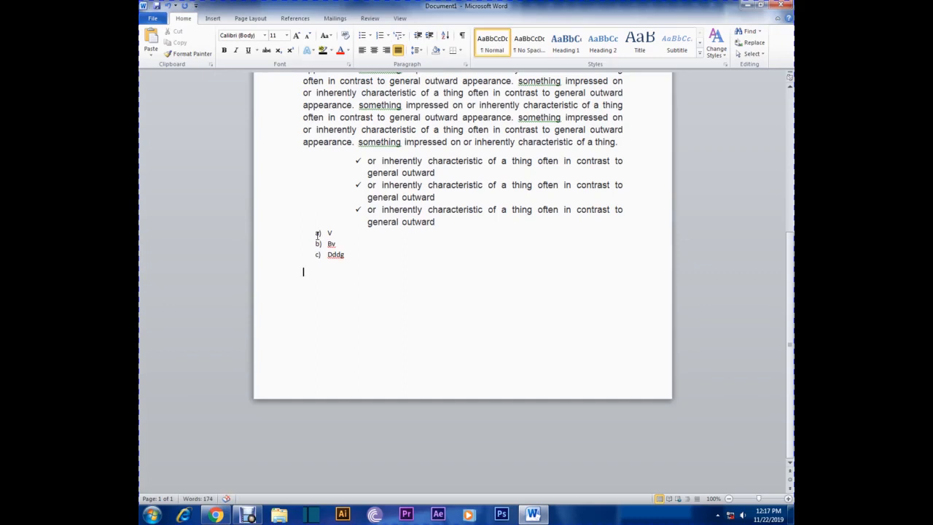
left_click_drag(317, 234, 346, 234)
left_click(339, 255)
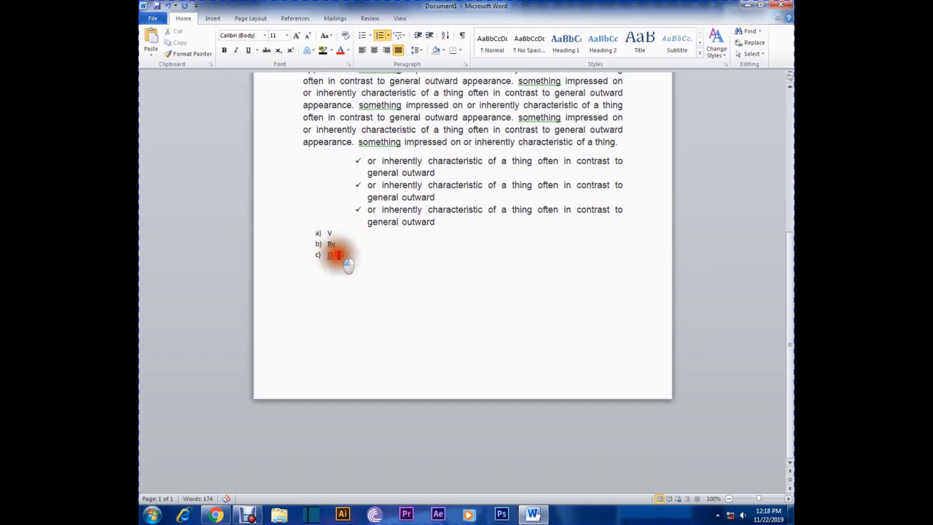
left_click(371, 267)
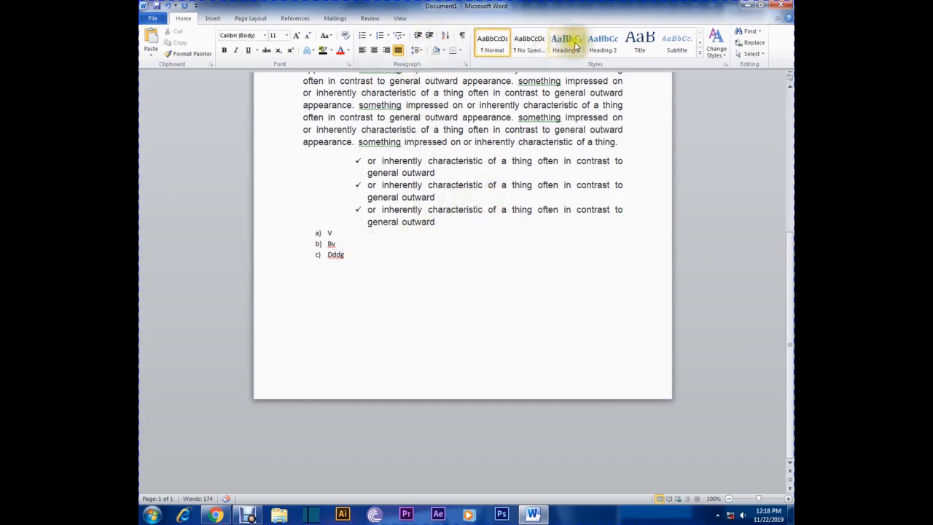
left_click_drag(280, 231, 386, 251)
left_click(473, 251)
Step: Decrease the left indent of the three check-mark bullet items
left_click_drag(486, 226, 327, 150)
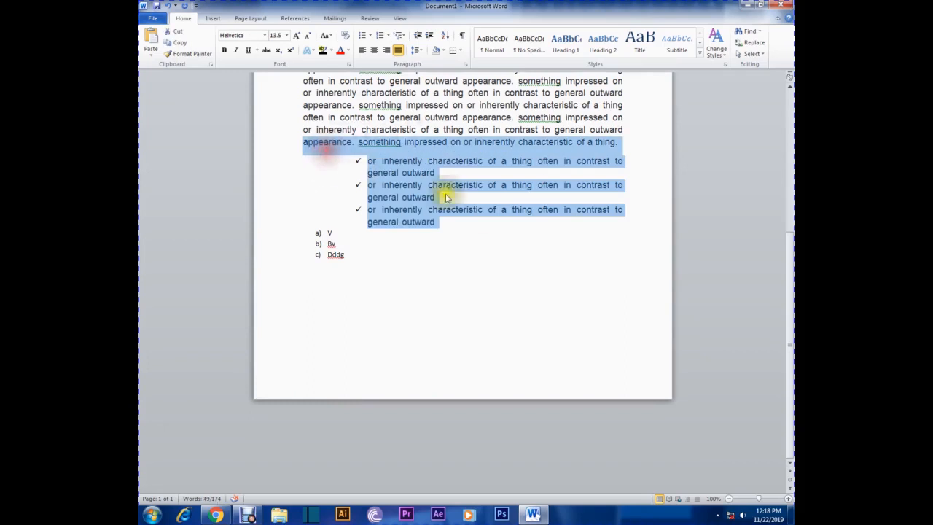
left_click(481, 210)
left_click_drag(502, 243, 384, 176)
left_click(435, 231)
left_click_drag(435, 223, 369, 156)
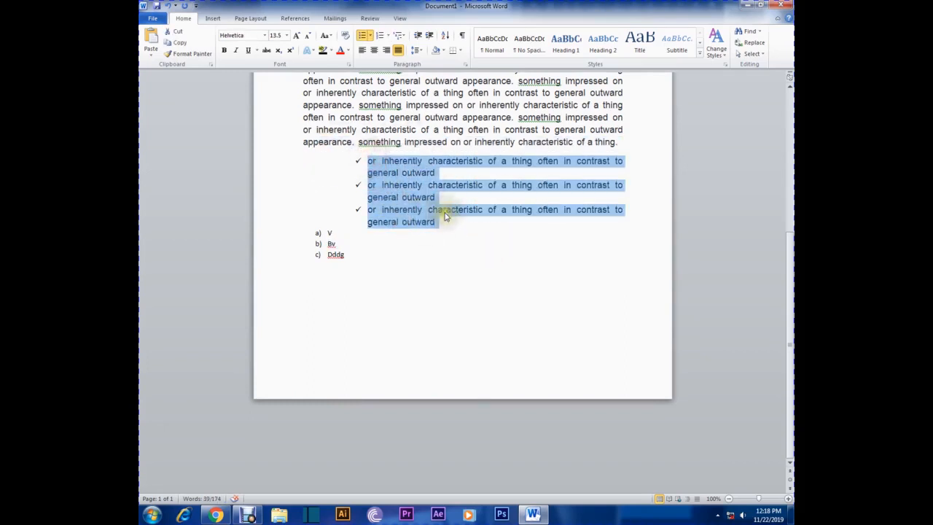
left_click(328, 54)
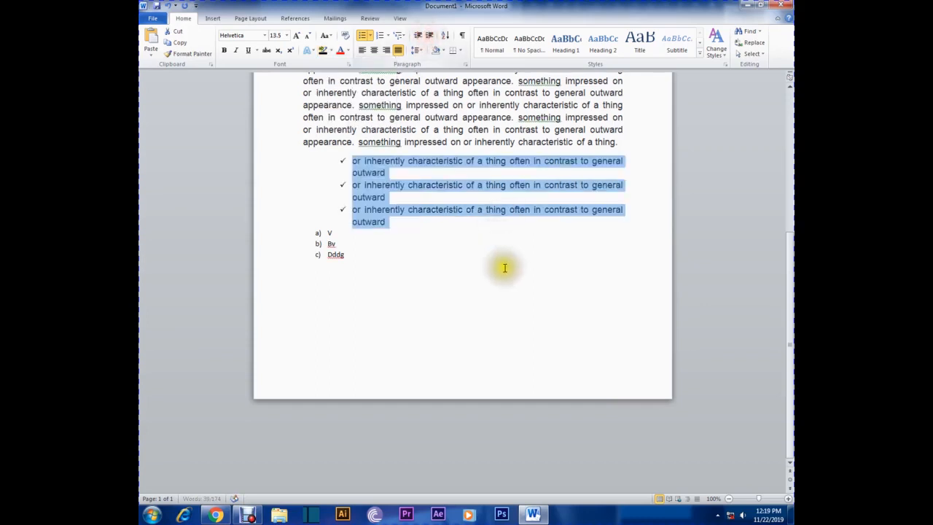
left_click(499, 262)
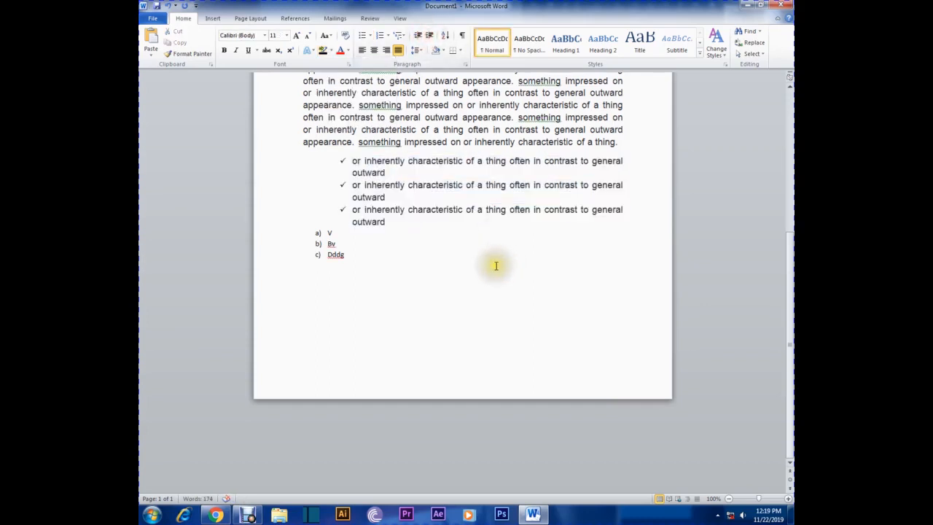
Step: Increase the left indent of the three check-mark bullet items repeatedly until their text forms a narrow column against the right margin
left_click_drag(410, 220, 349, 168)
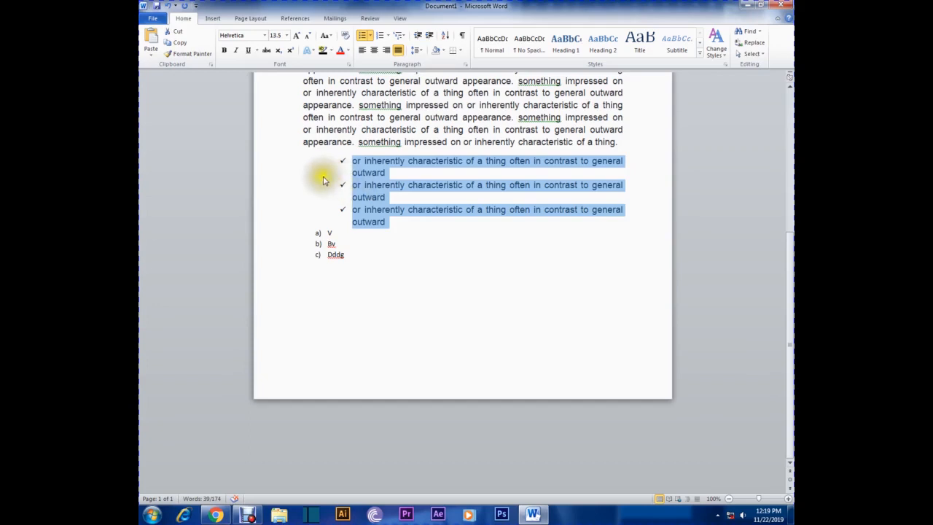
mouse_move(429, 72)
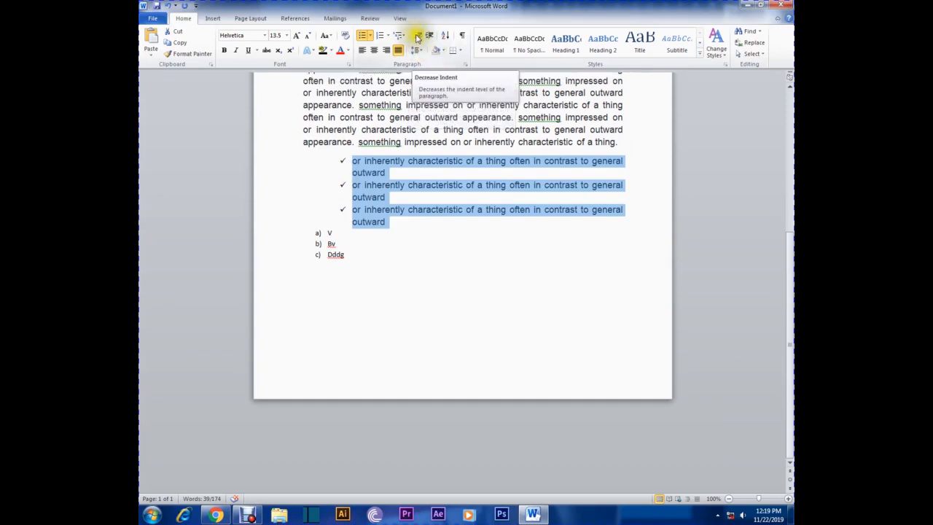
left_click(418, 38)
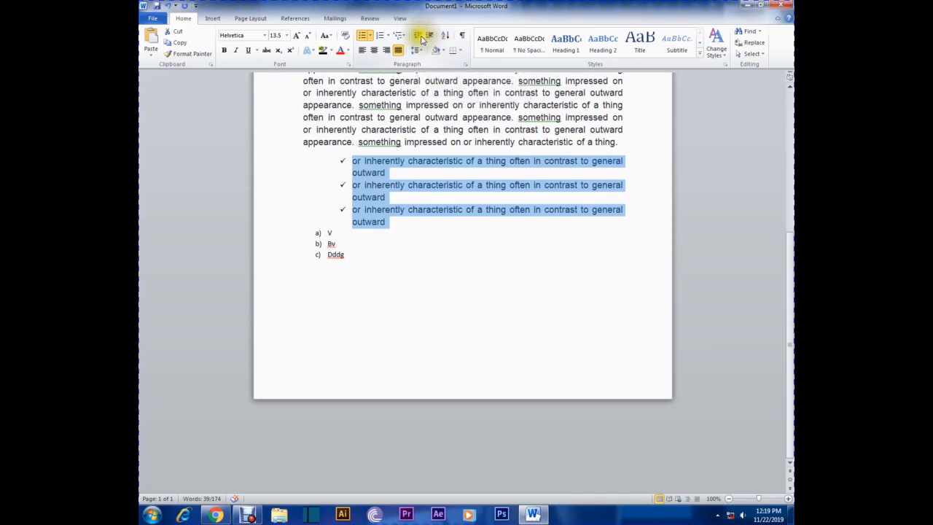
left_click(428, 36)
left_click(428, 37)
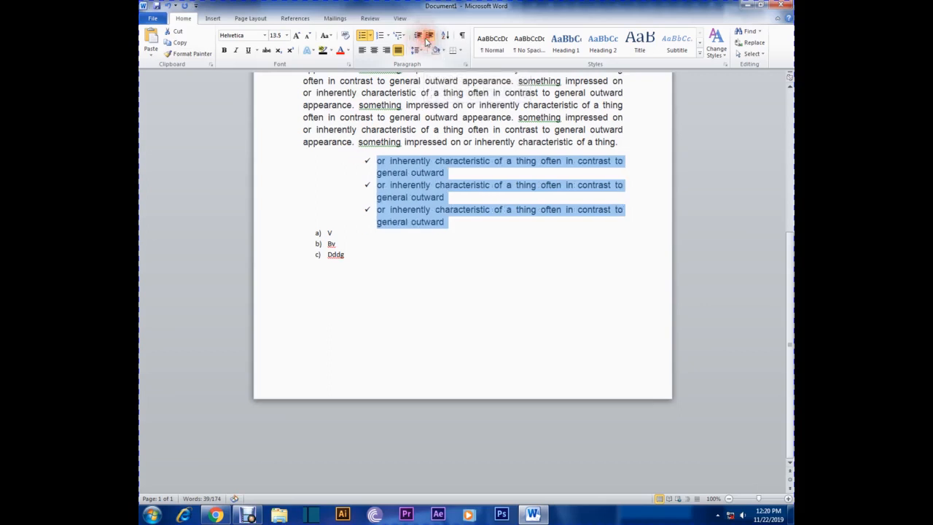
left_click(428, 37)
left_click(428, 37)
left_click(428, 37)
left_click(428, 37)
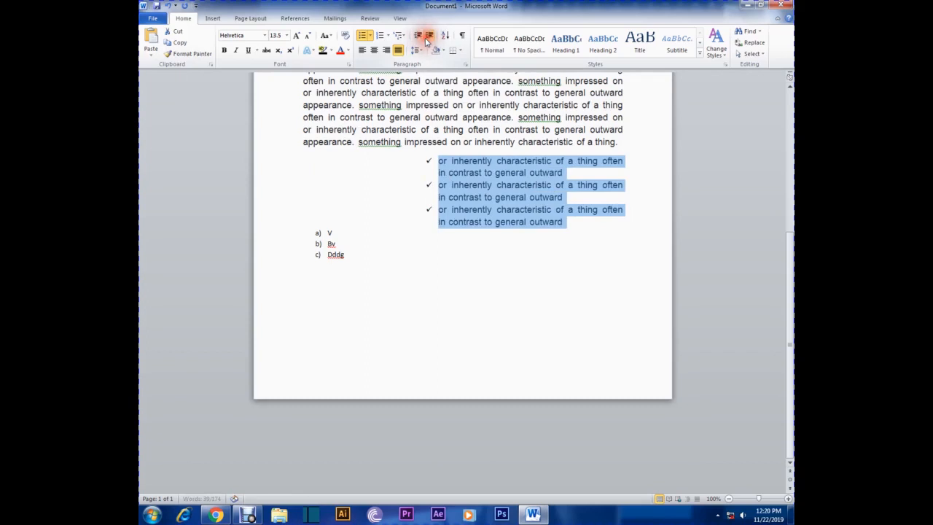
left_click(428, 37)
left_click(427, 38)
left_click(427, 38)
left_click(427, 38)
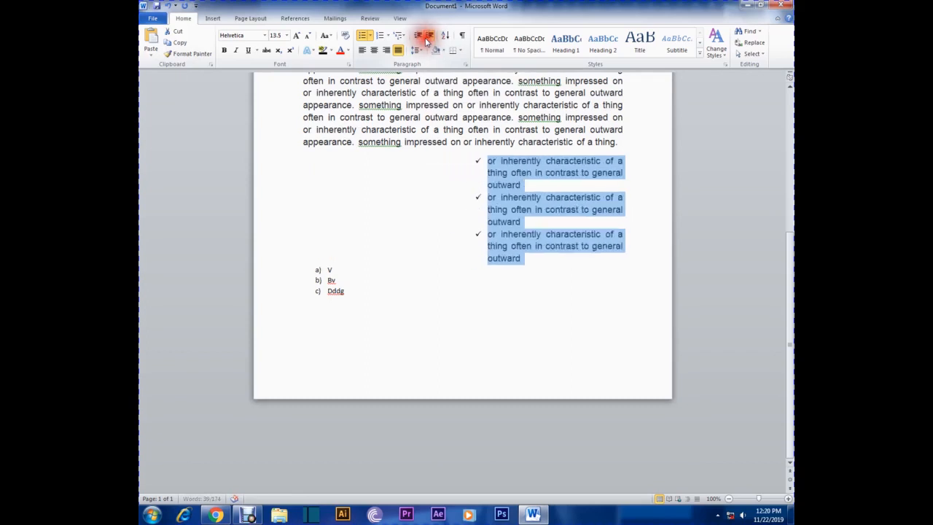
left_click(427, 38)
left_click(427, 38)
left_click(428, 38)
left_click(427, 38)
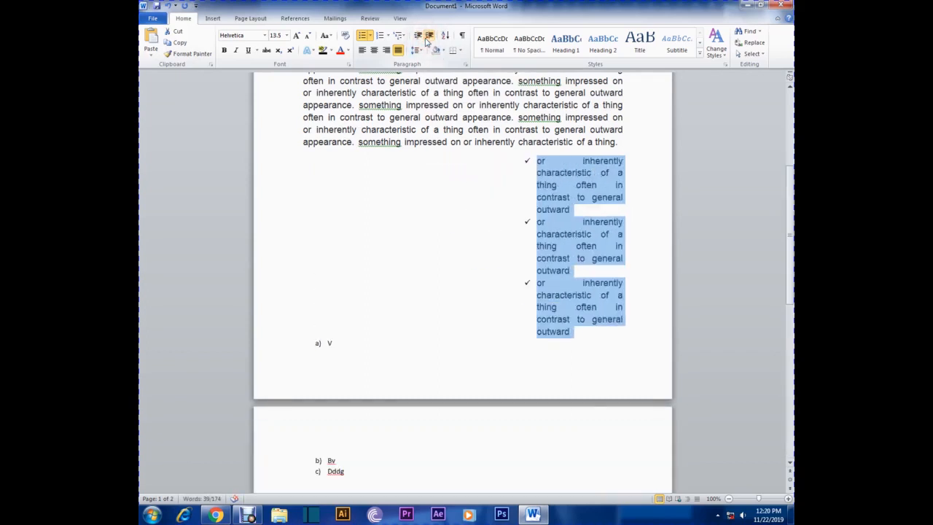
left_click(427, 38)
left_click(427, 38)
left_click(427, 37)
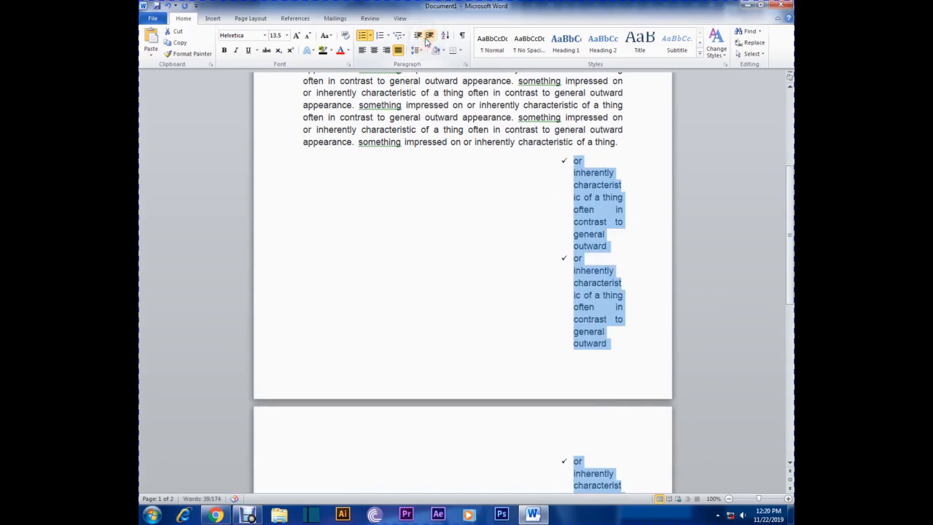
left_click(427, 38)
Step: Decrease the left indent of the three check-mark bullet items until the check marks align with the body text's left margin
left_click(416, 38)
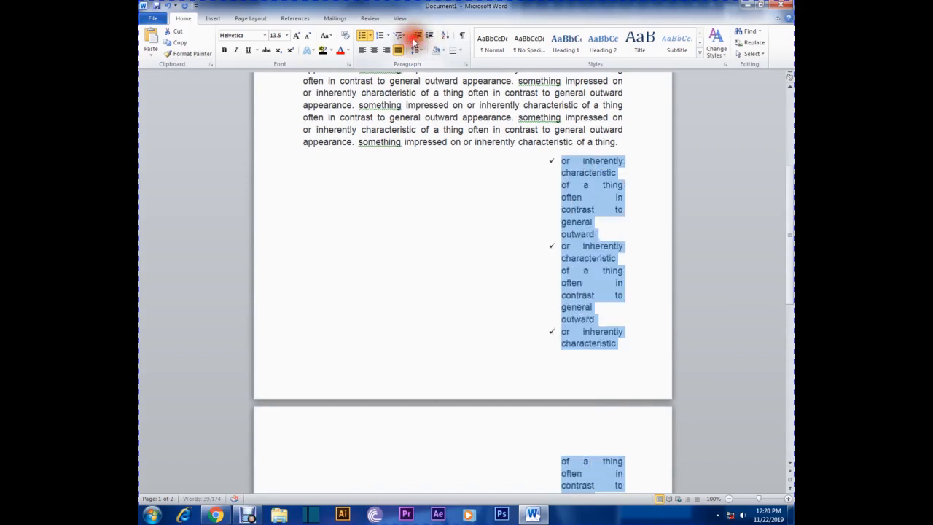
left_click(415, 38)
left_click(415, 39)
left_click(415, 39)
left_click(415, 38)
left_click(415, 37)
left_click(416, 38)
left_click(415, 38)
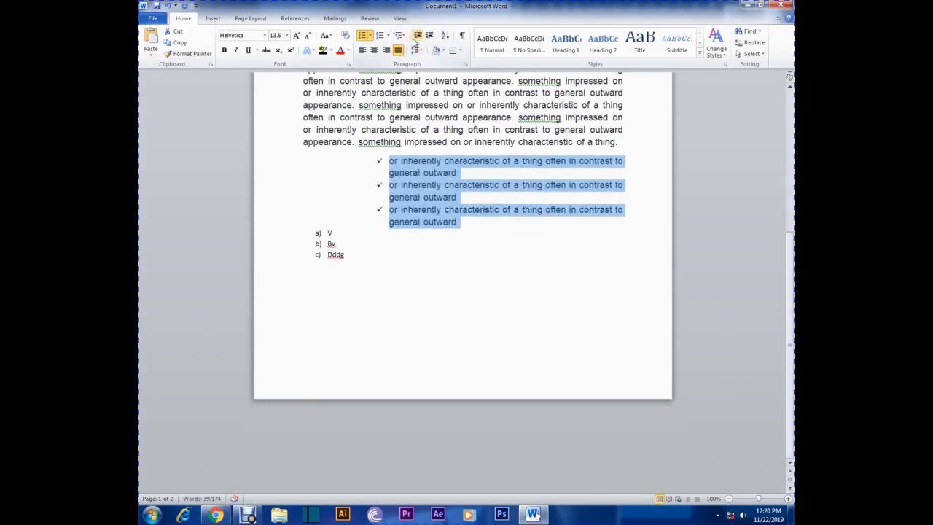
left_click(415, 38)
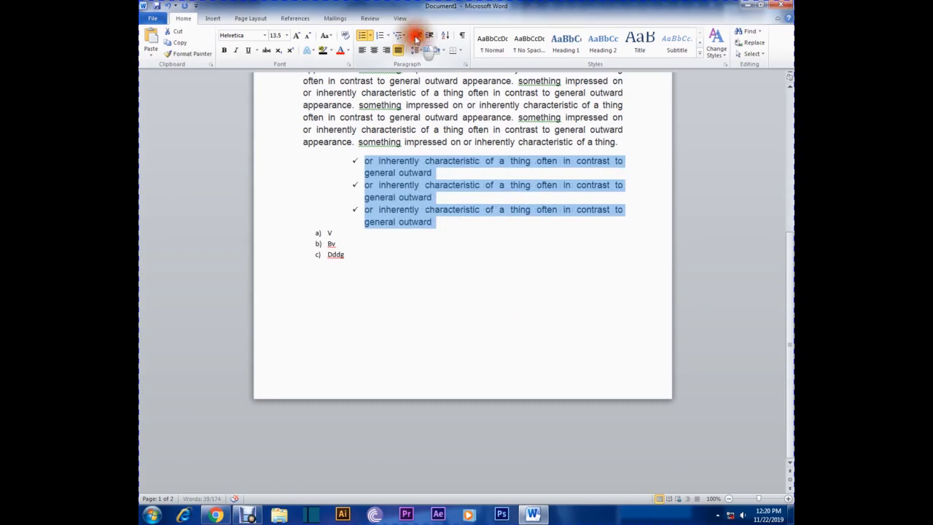
left_click(415, 38)
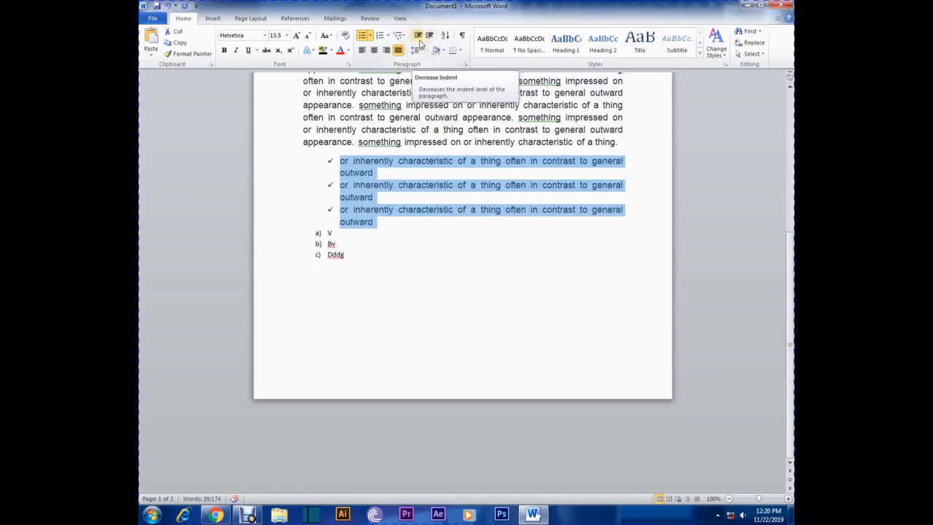
left_click(419, 40)
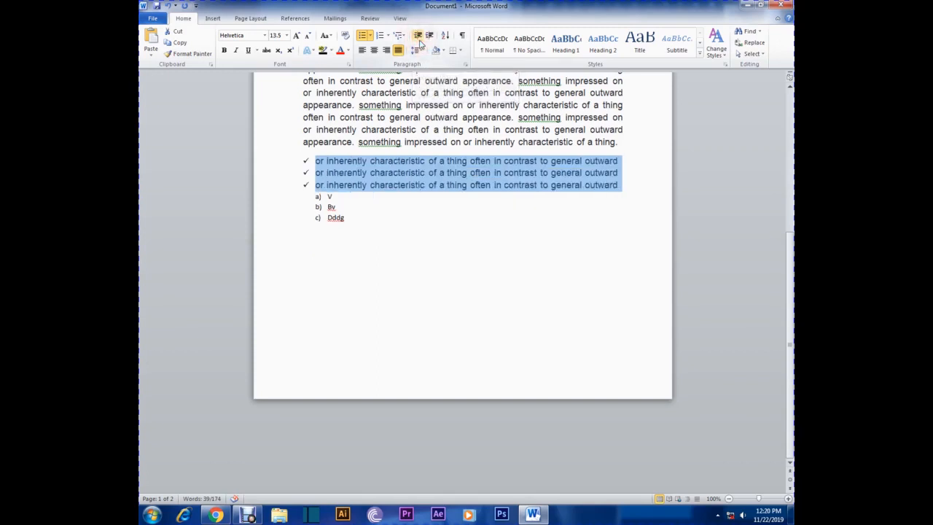
Step: Try a smaller left indent on the a) b) c) lettered list and undo it
left_click_drag(355, 239, 317, 197)
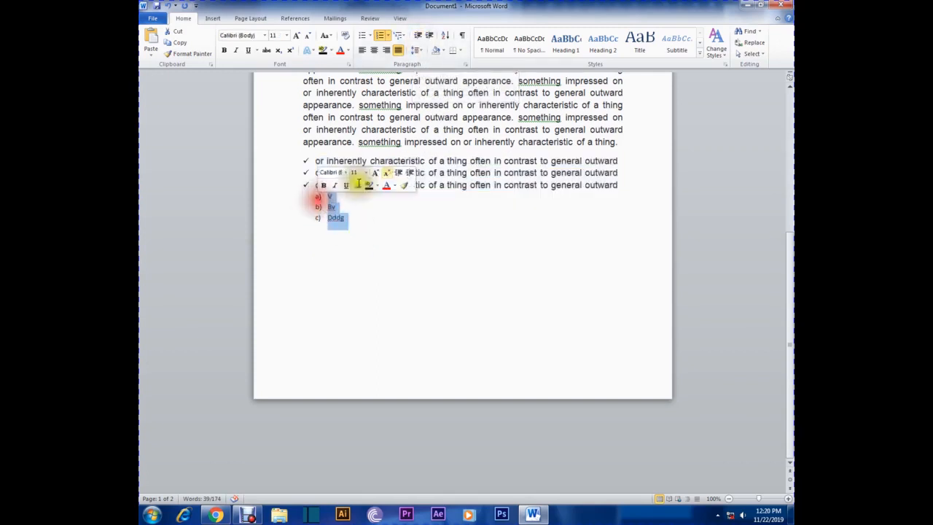
left_click(418, 35)
left_click(439, 253)
key("ctrl+z")
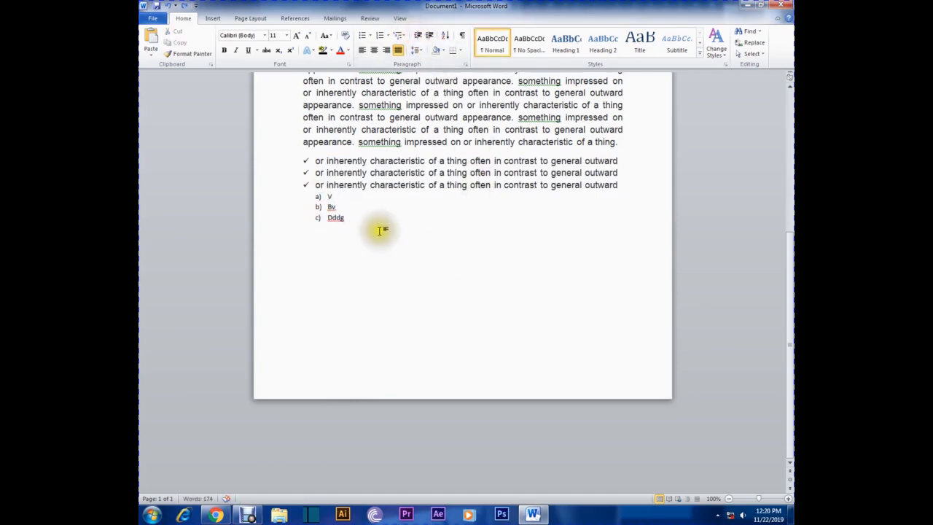
Step: Open the paragraph spacing options for the whole body paragraph and raise its left indentation to 4.1"
scroll(372, 237, "up", 6)
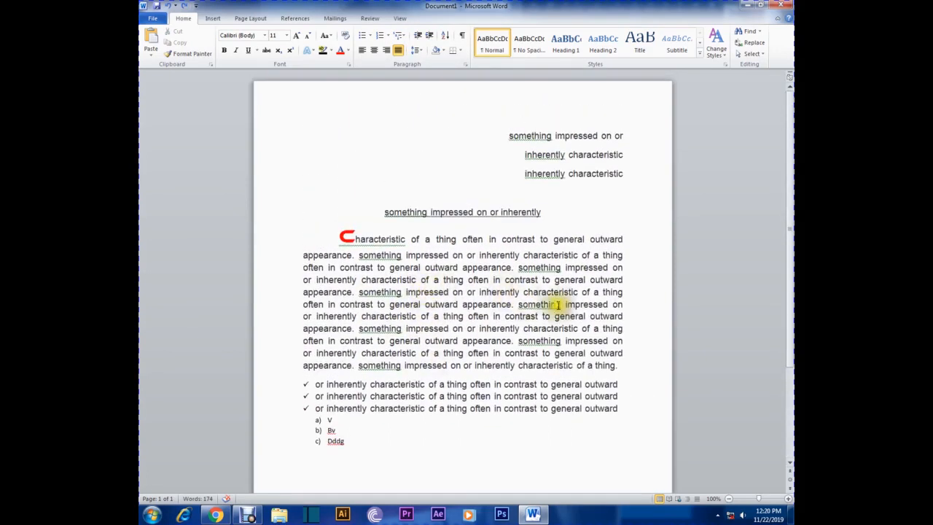
mouse_move(632, 362)
left_mouse_down()
mouse_move(435, 323)
mouse_move(333, 282)
mouse_move(312, 243)
mouse_move(368, 252)
mouse_move(343, 240)
mouse_move(562, 354)
mouse_move(262, 242)
left_mouse_up()
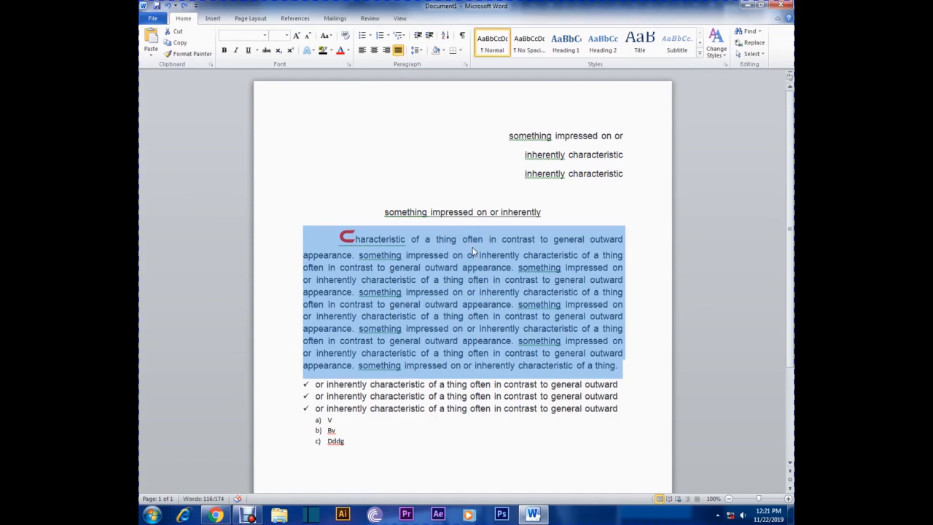
left_click(417, 51)
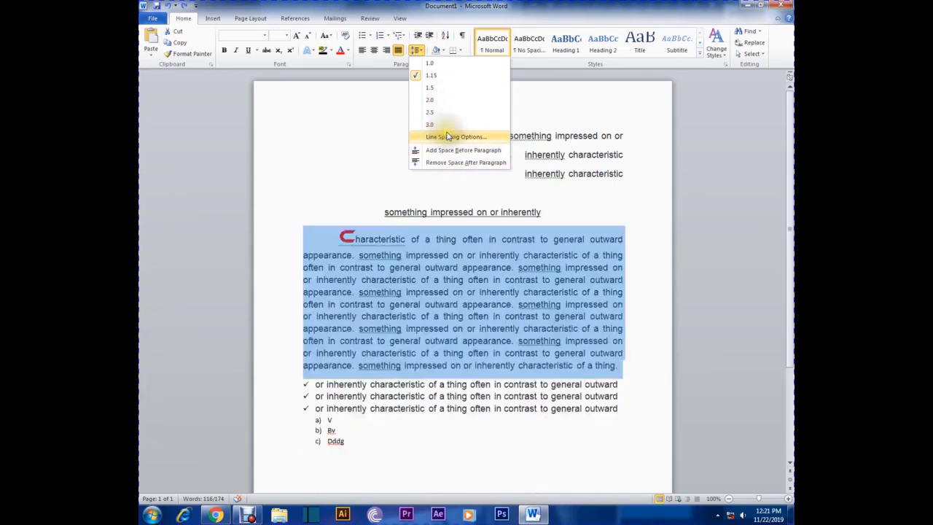
left_click(449, 137)
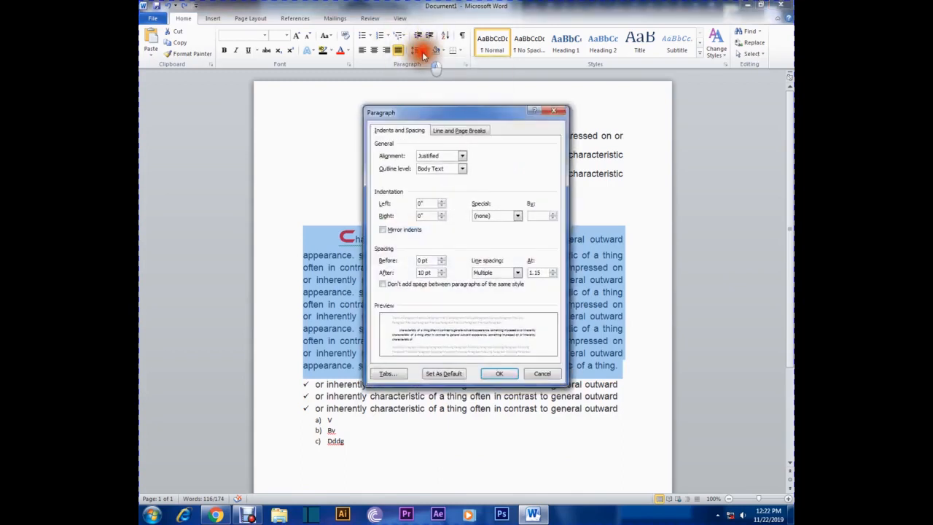
left_click_drag(431, 101, 521, 92)
left_click(522, 180)
left_click(522, 180)
left_click(522, 180)
left_click(522, 180)
left_click(522, 180)
left_click(522, 180)
left_click(522, 180)
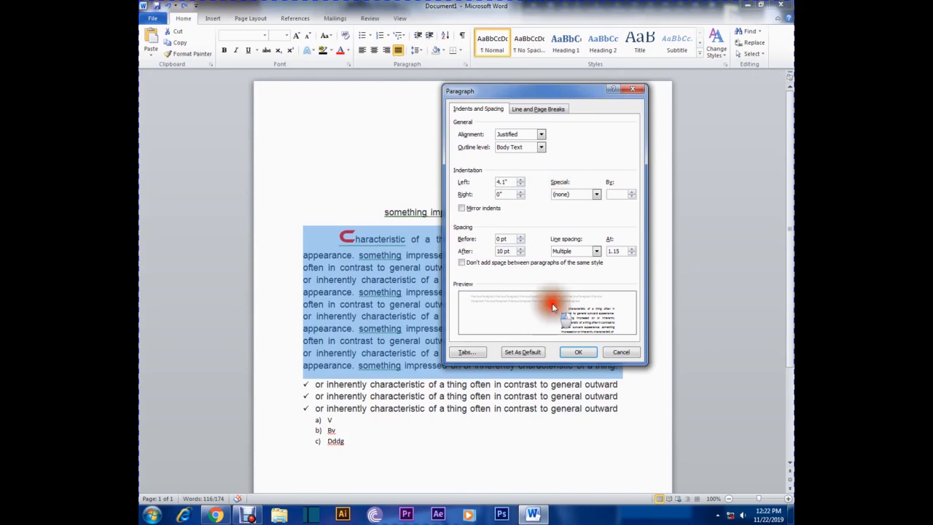
left_click(588, 351)
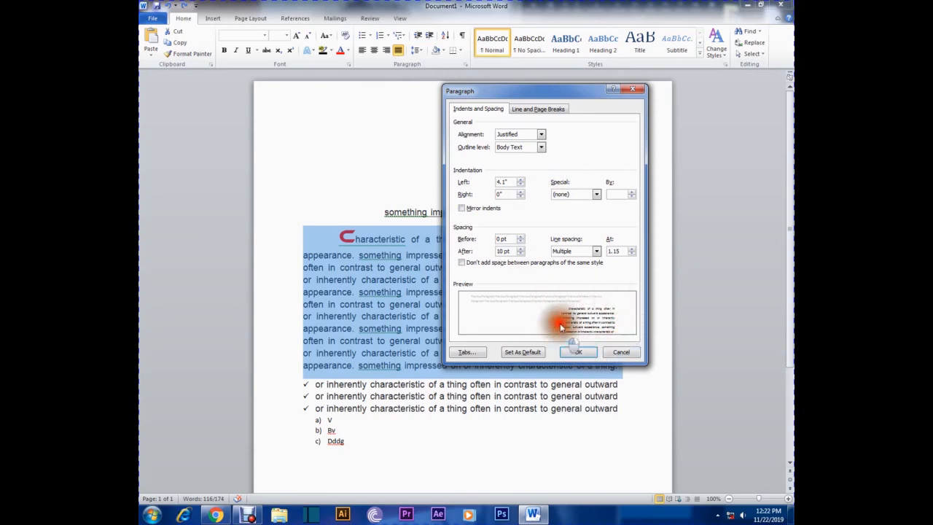
Step: Raise the body paragraph's left indentation to 4.9" and lower it to 2.9" to compare the effect in the preview
left_click(520, 181)
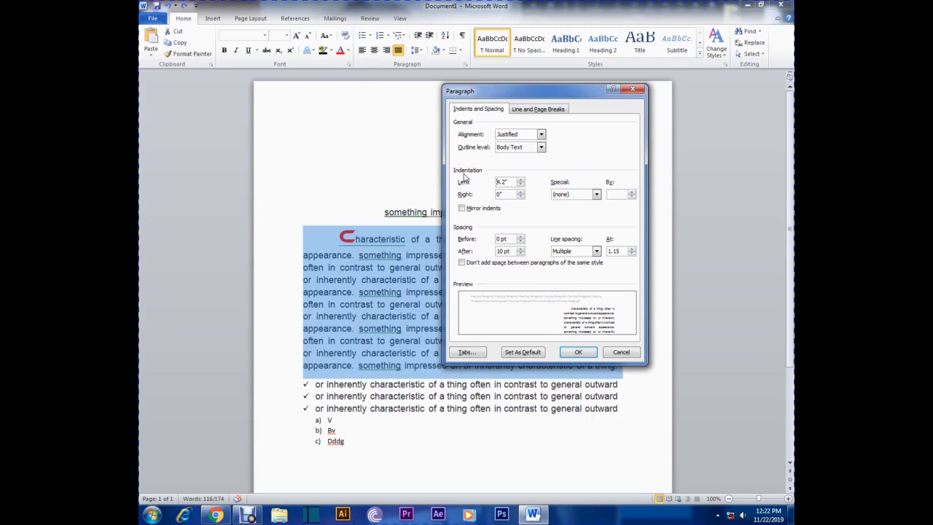
left_click(462, 175)
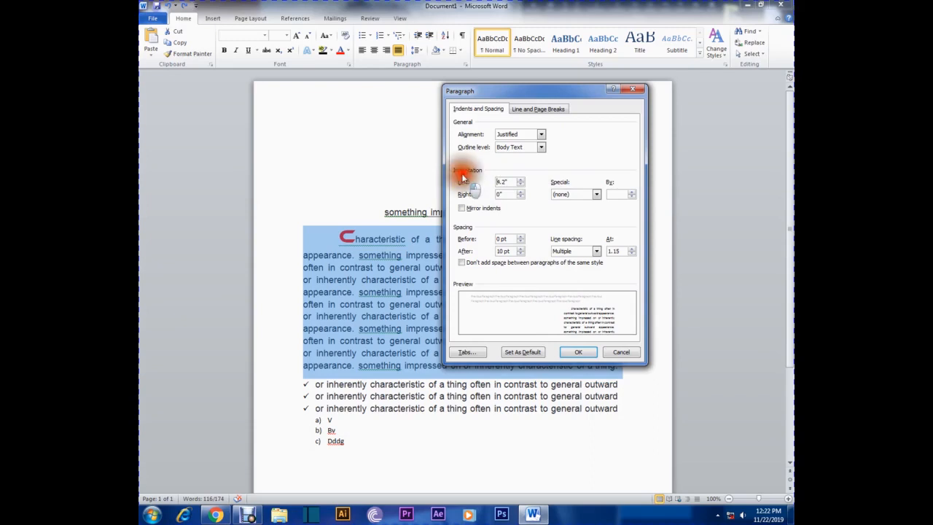
double_click(521, 181)
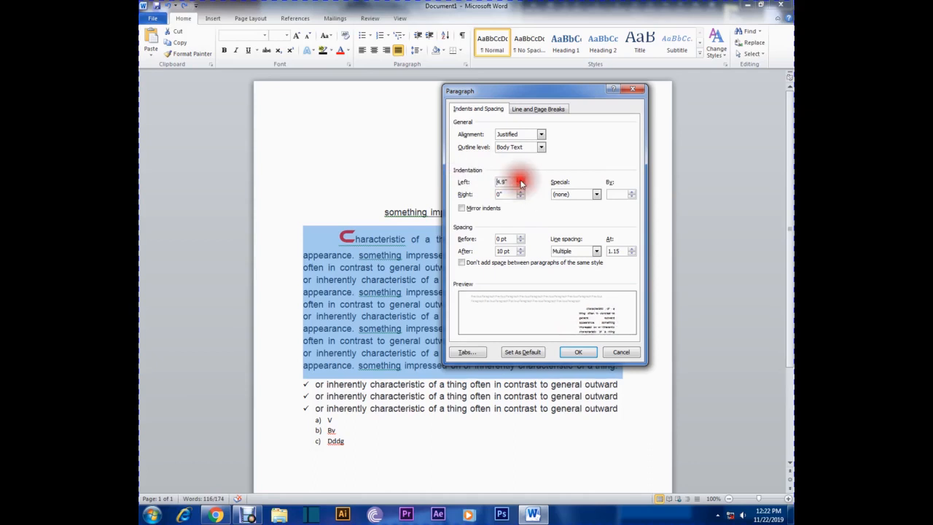
left_click(520, 180)
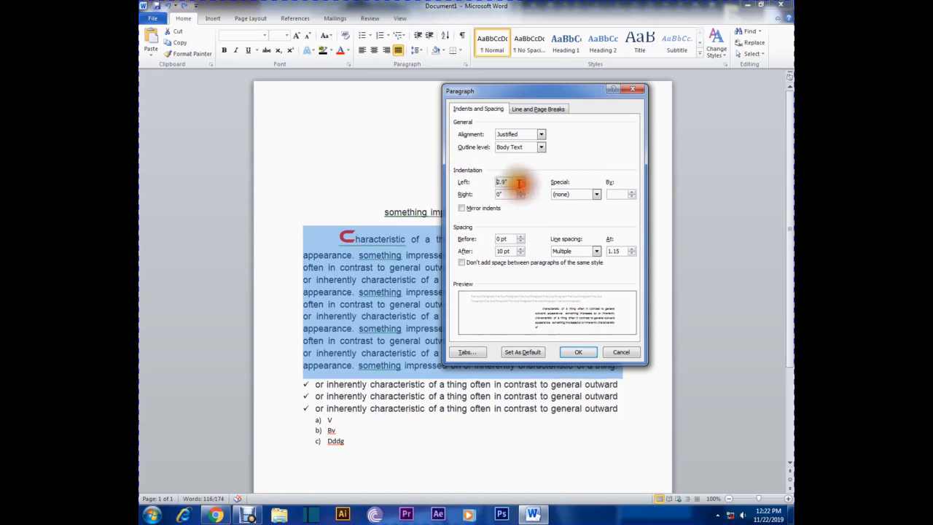
Step: Reopen the body paragraph's spacing options, try a right indentation of 2.9" and return it to 0
left_click(417, 51)
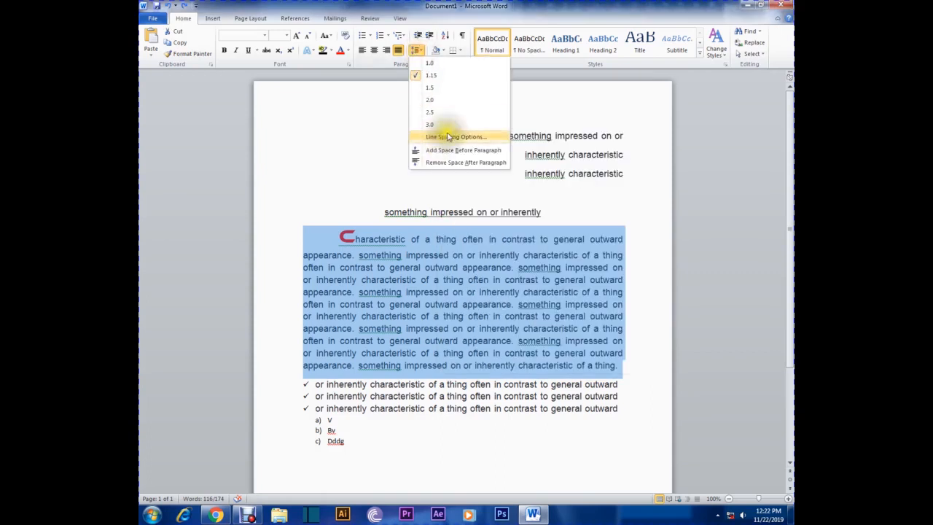
left_click(448, 136)
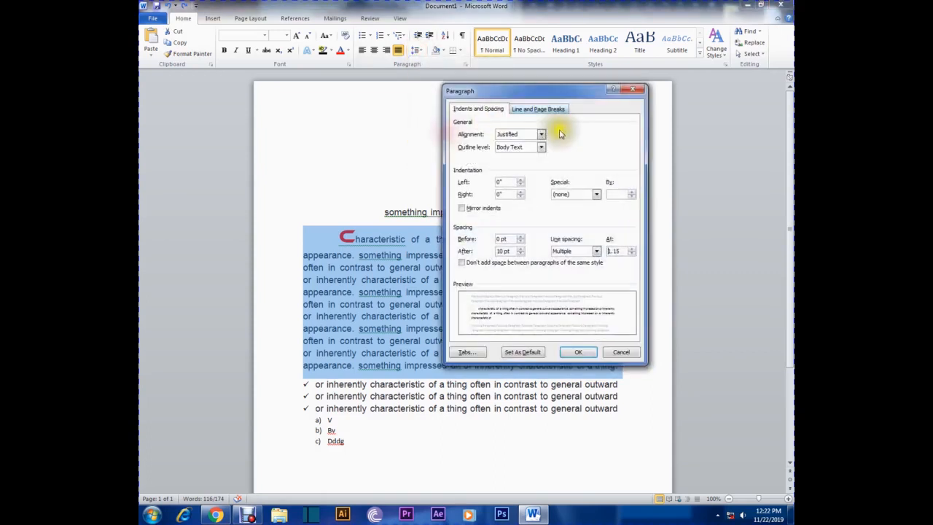
left_click(521, 193)
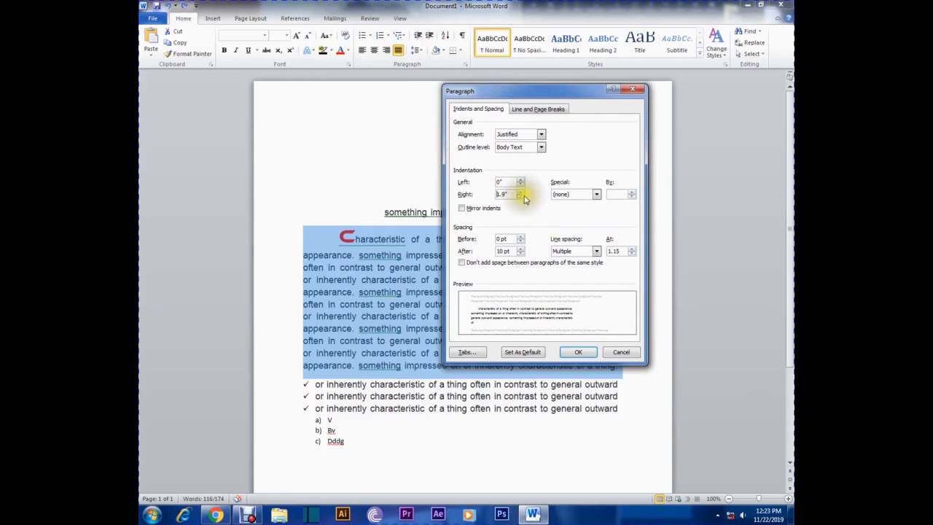
left_click(521, 192)
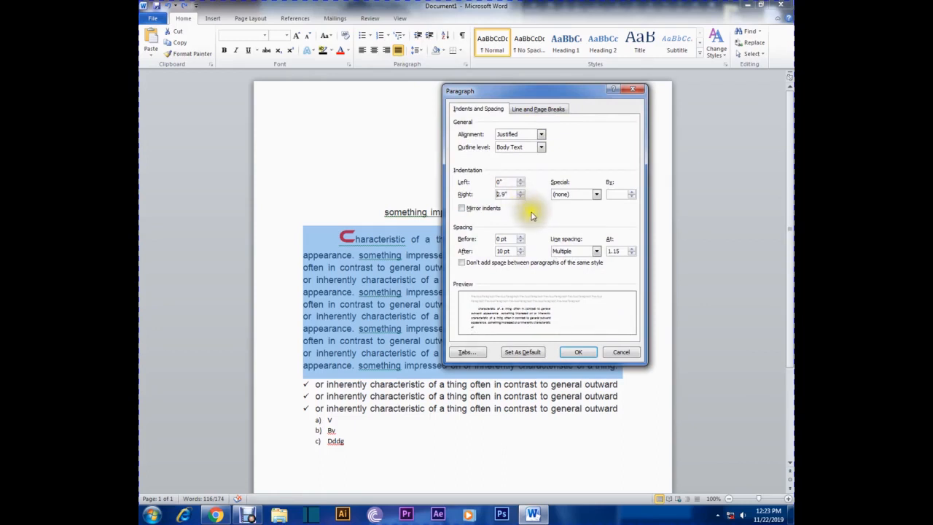
left_click(521, 197)
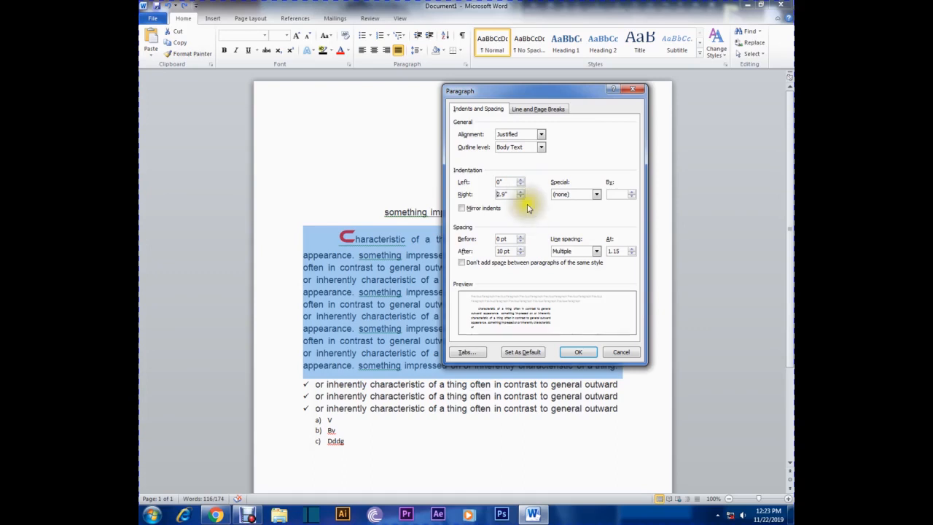
Step: Try 42 pt of spacing before the body paragraph and return it to 0 pt
left_click(520, 236)
left_click(521, 237)
left_click(521, 236)
left_click(521, 236)
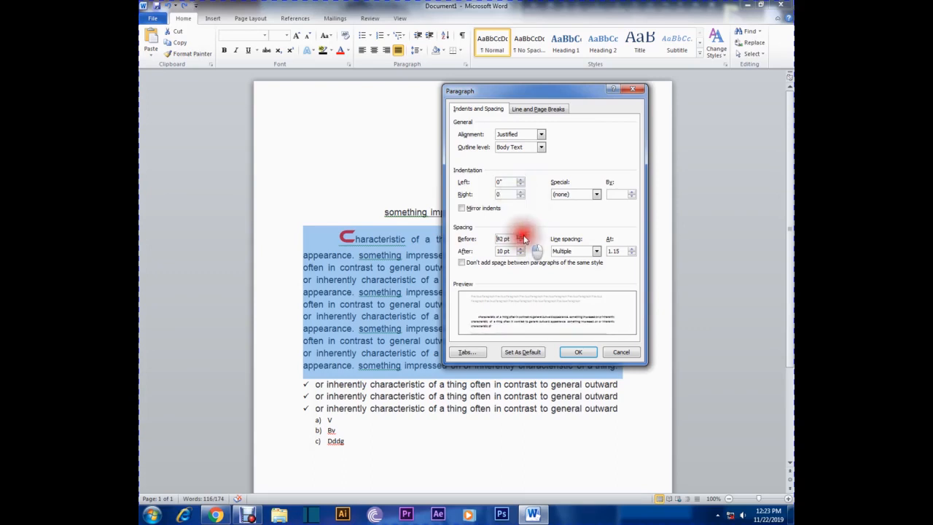
left_click(520, 237)
left_click(520, 242)
left_click(520, 242)
left_click(520, 242)
left_click(521, 242)
left_click(520, 242)
left_click(520, 242)
left_click(521, 242)
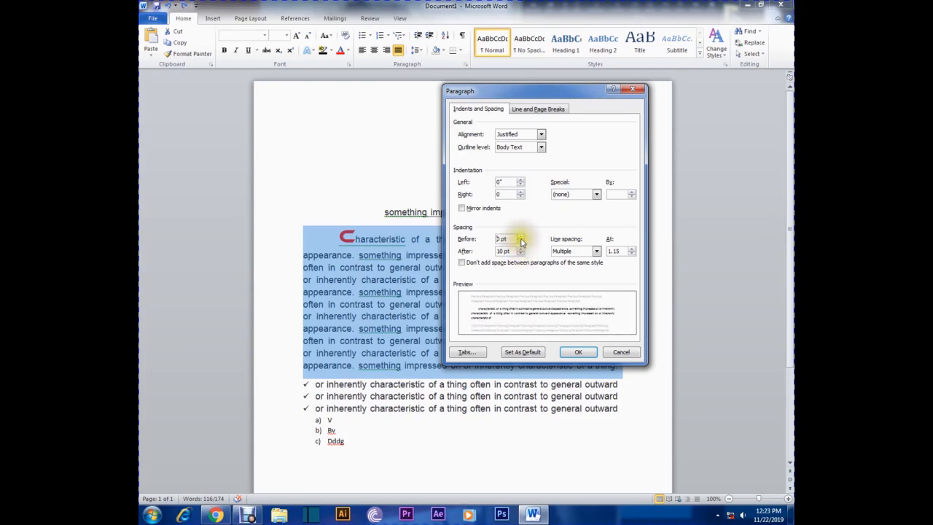
Step: Set the spacing after the body paragraph to 30 pt, reduce it to 6 pt, and check the line and page break options
left_click(520, 249)
left_click(521, 249)
left_click(520, 249)
left_click(520, 248)
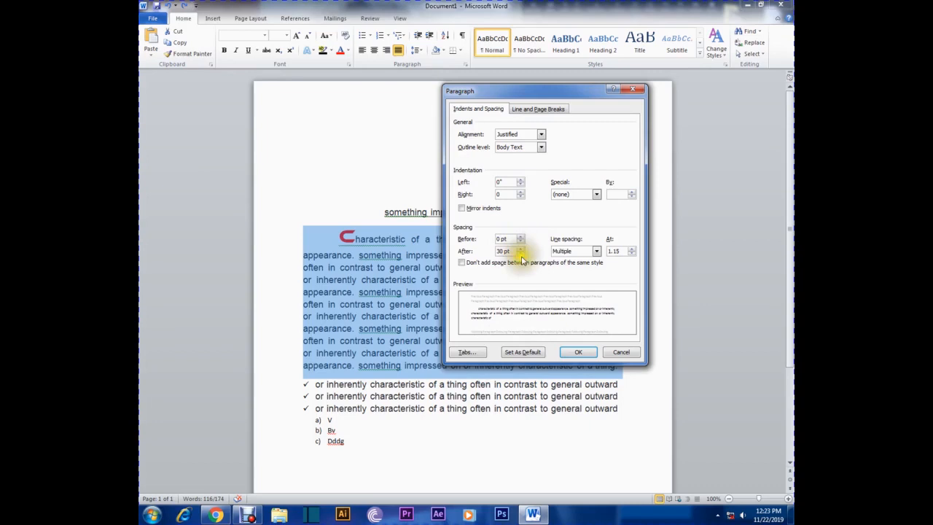
left_click(522, 255)
left_click(522, 254)
left_click(522, 254)
left_click(522, 255)
left_click(536, 110)
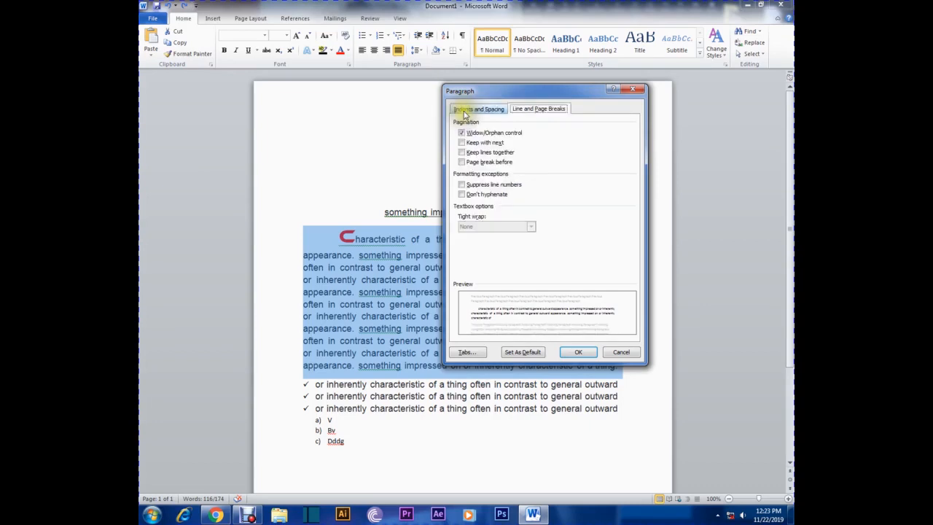
left_click(463, 111)
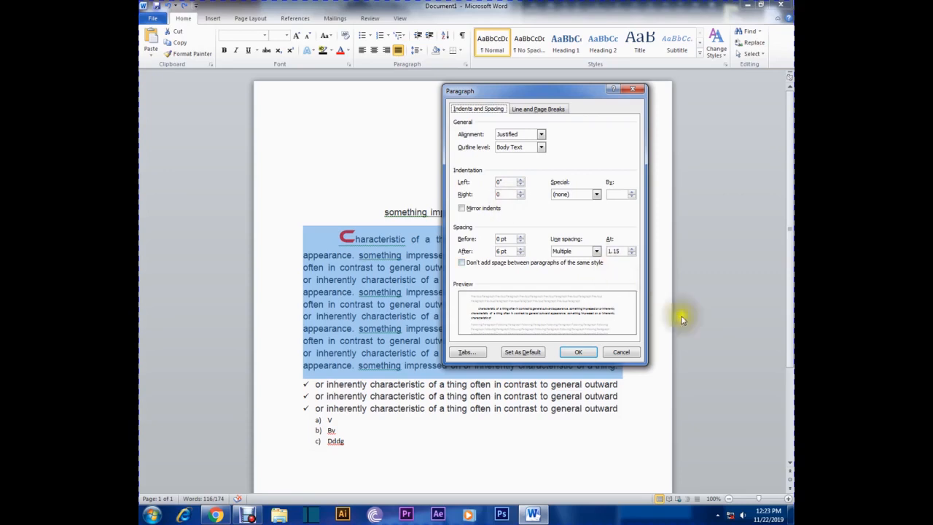
Step: Dismiss the paragraph settings without applying them and set the body paragraph's line spacing to 1.5
left_click(611, 353)
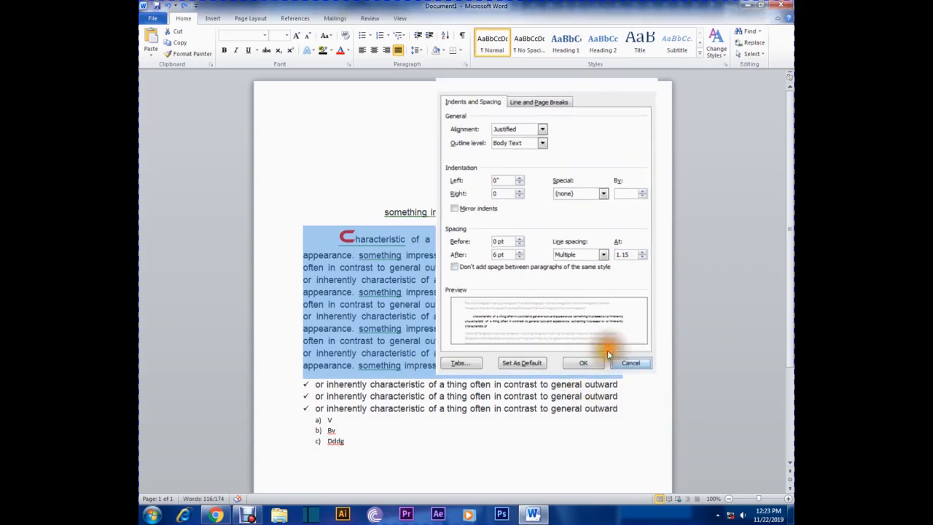
left_click(524, 312)
left_click(632, 362)
left_click_drag(632, 362, 340, 238)
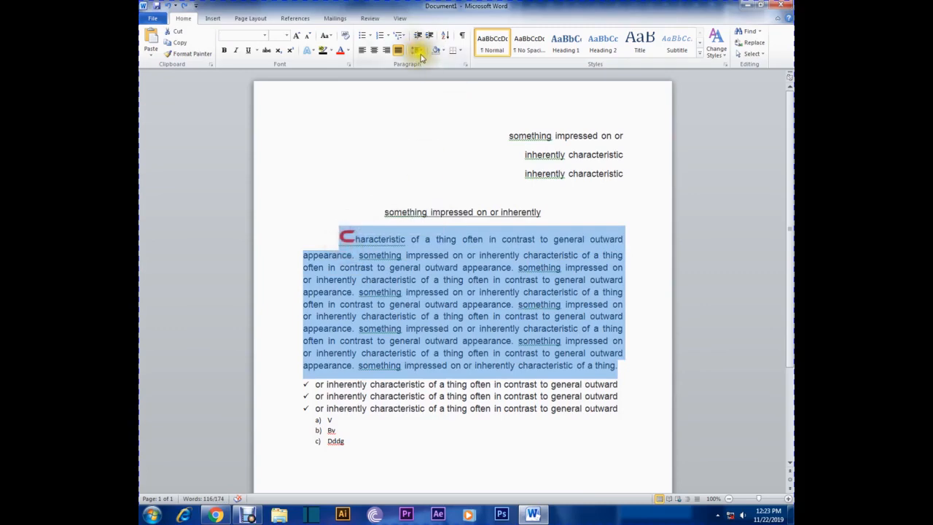
left_click(420, 54)
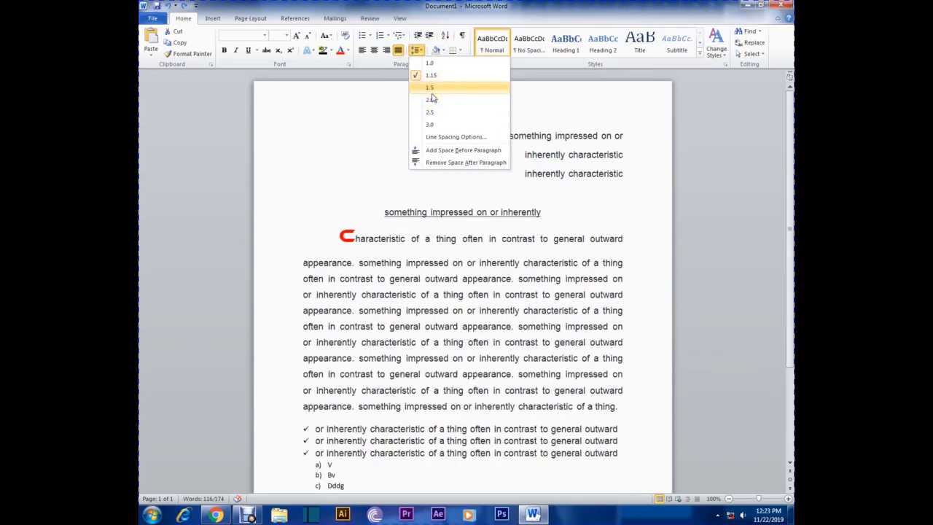
left_click(431, 90)
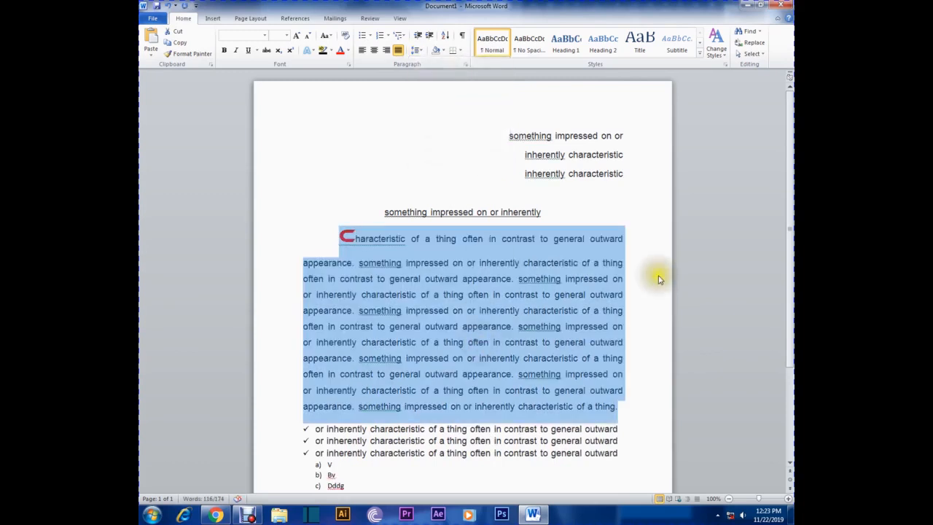
Step: Apply the solid purple text effect with a reflection to the body paragraph's initial letter C
left_click(309, 51)
left_click(173, 127)
left_click(354, 244)
left_click_drag(353, 244, 342, 243)
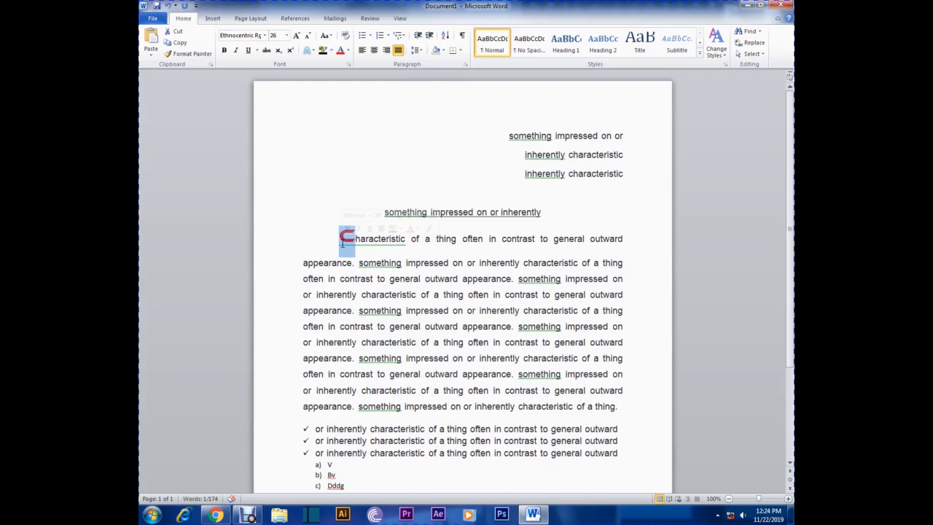
left_click(312, 51)
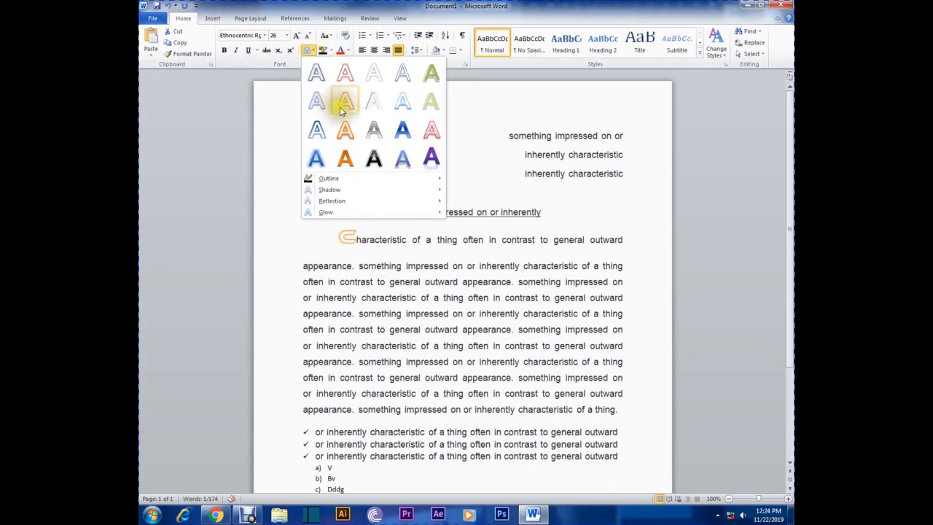
left_click(425, 157)
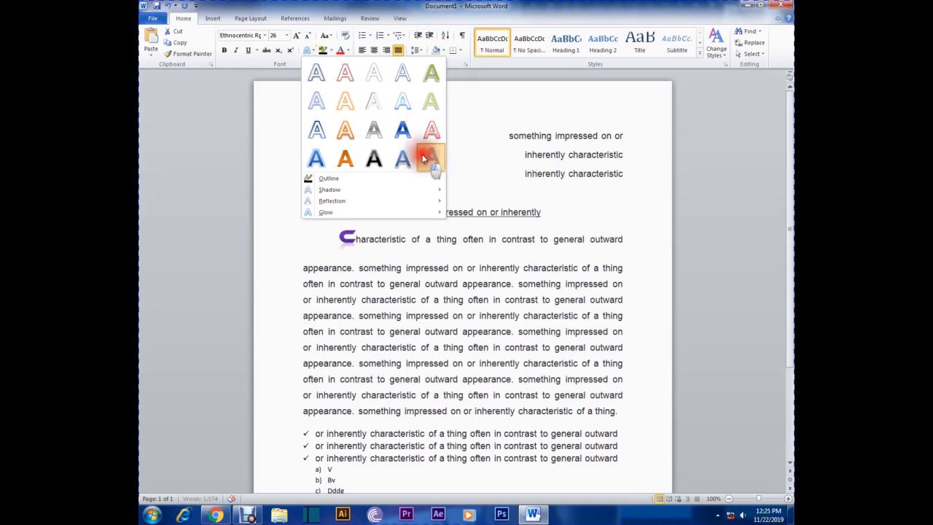
Step: Give the purple initial C a black outline with a 2¼ pt weight
left_click(314, 51)
mouse_move(334, 178)
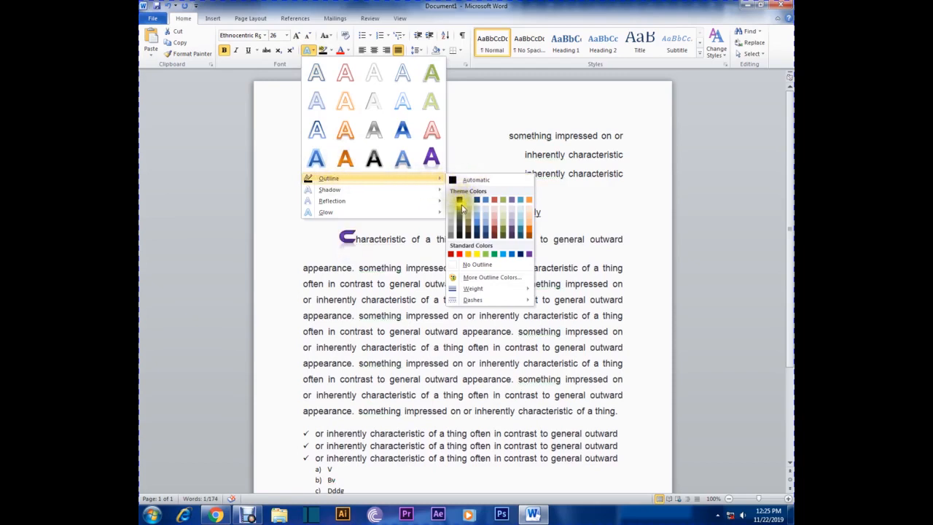
left_click(459, 203)
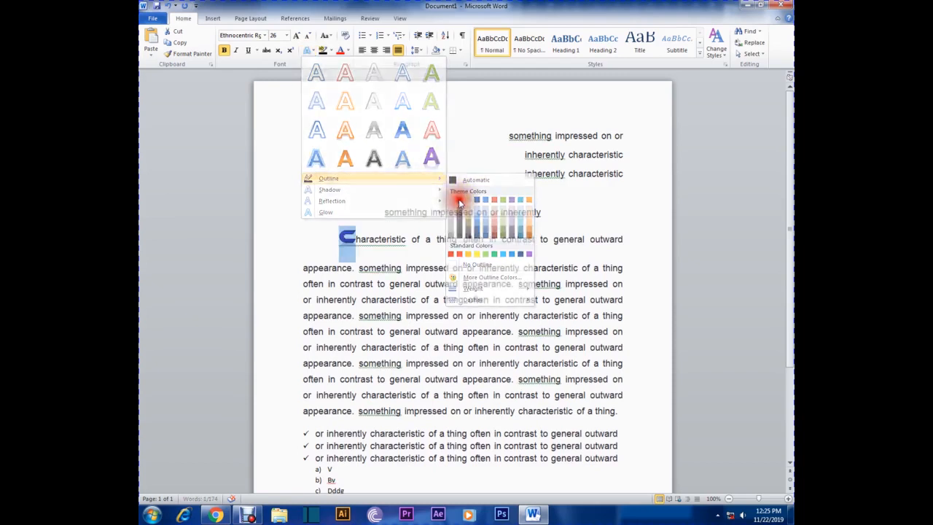
left_click(310, 52)
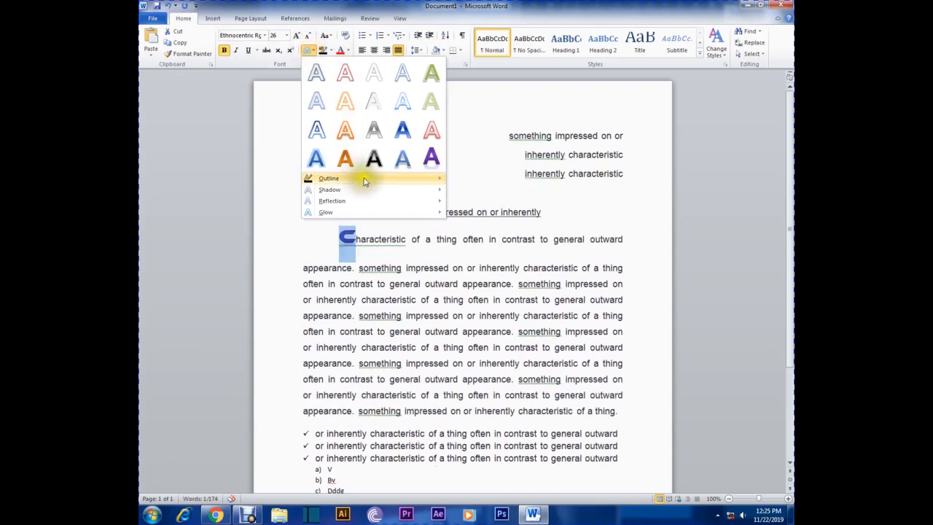
mouse_move(350, 178)
mouse_move(488, 290)
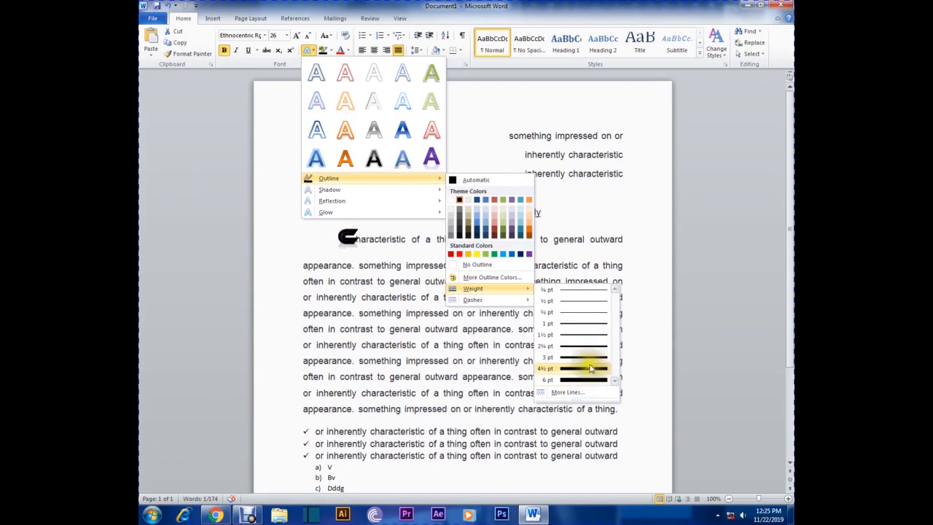
left_click(586, 350)
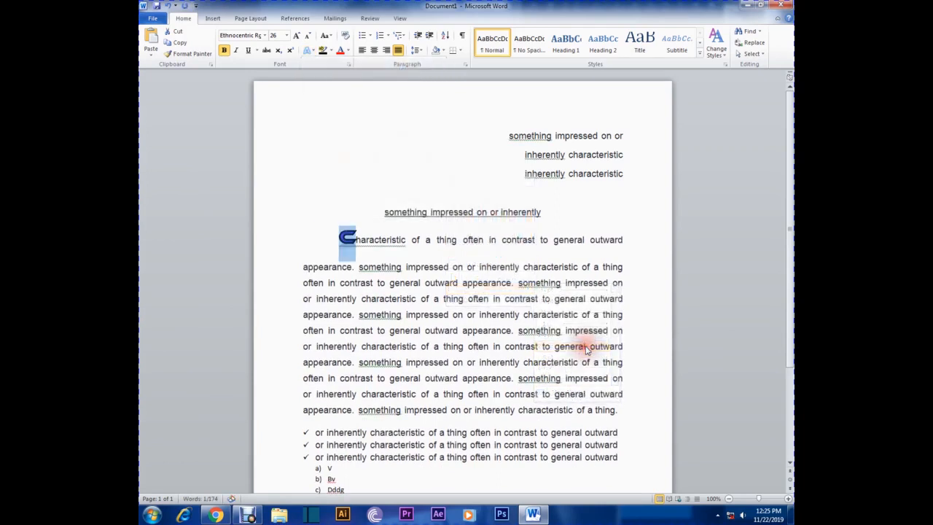
Step: Select the initial C again and enlarge it to 80 pt
left_click(419, 241)
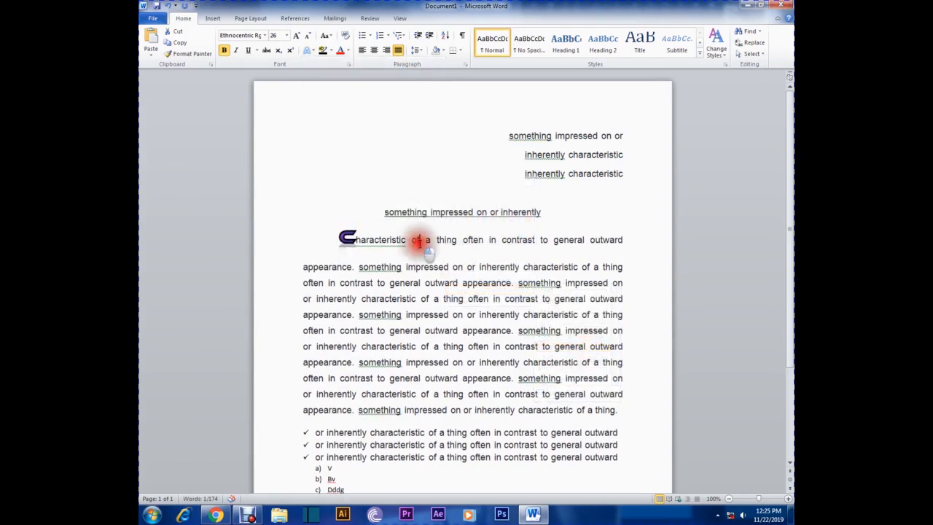
double_click(352, 239)
left_click(332, 231)
left_click_drag(340, 236, 352, 234)
left_click(297, 36)
left_click(297, 37)
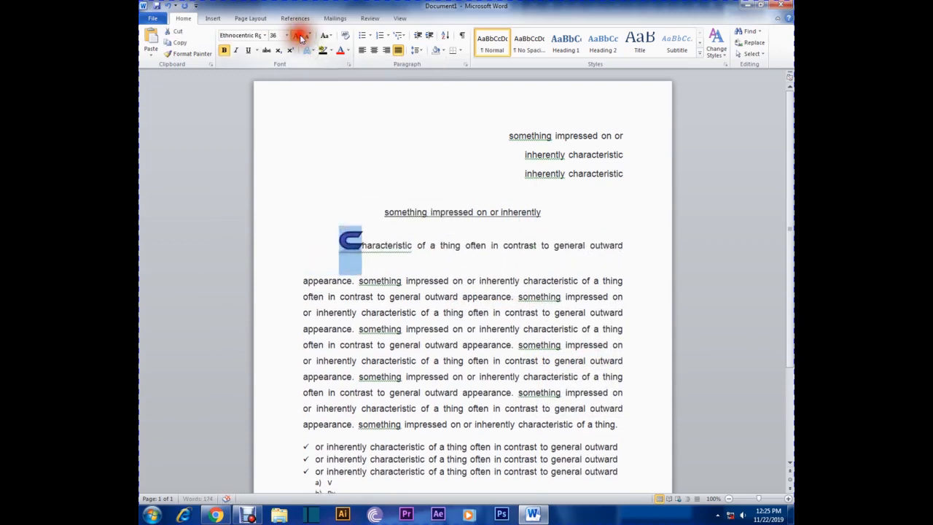
left_click(298, 37)
left_click(297, 36)
left_click(297, 37)
Step: Replace the initial C's reflection with the middle variation in the second row of reflection variations
left_click(321, 252)
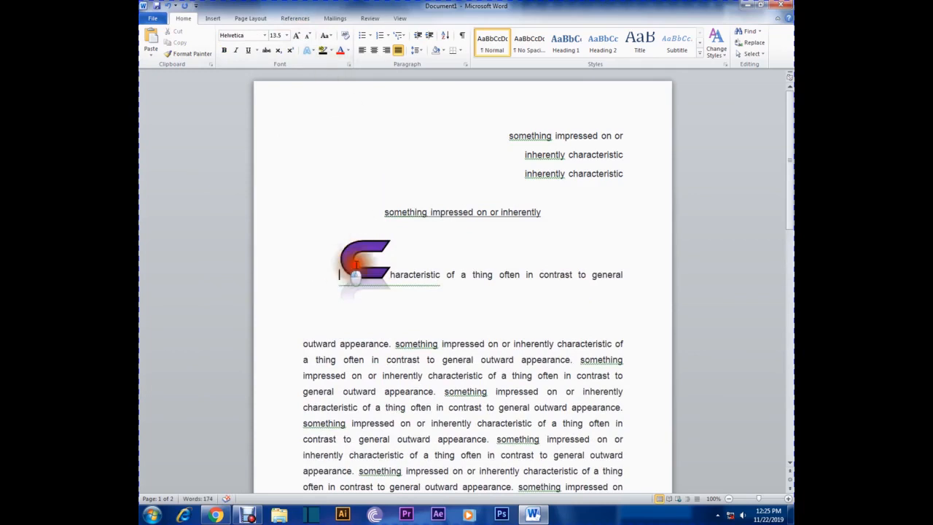
left_click_drag(341, 261, 386, 264)
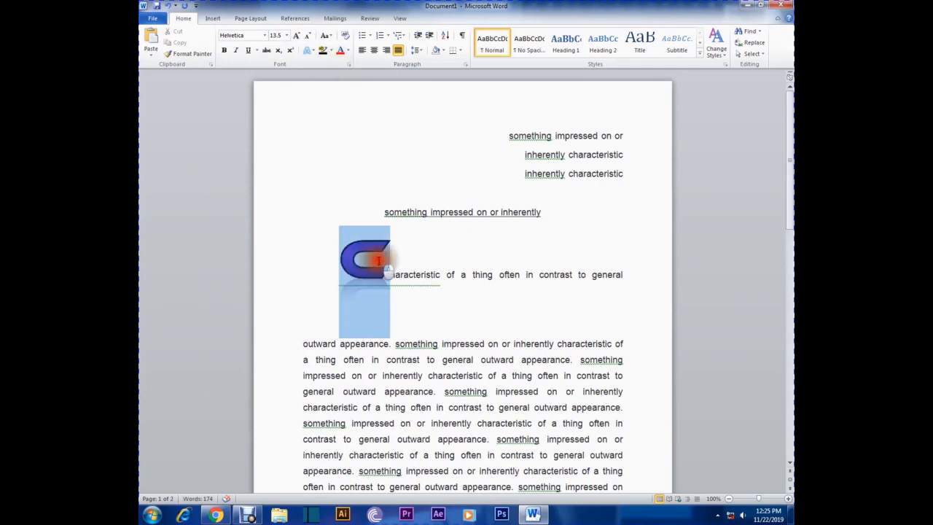
left_click(307, 50)
mouse_move(364, 216)
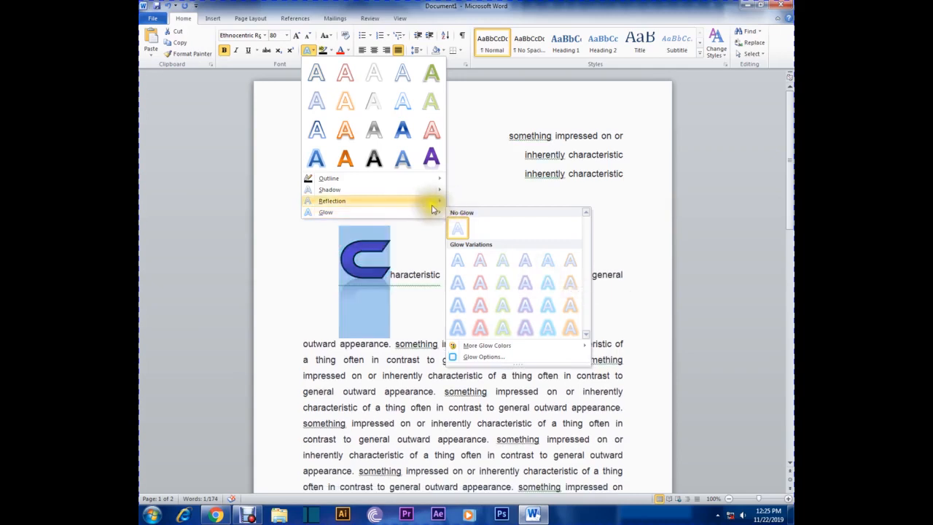
mouse_move(434, 205)
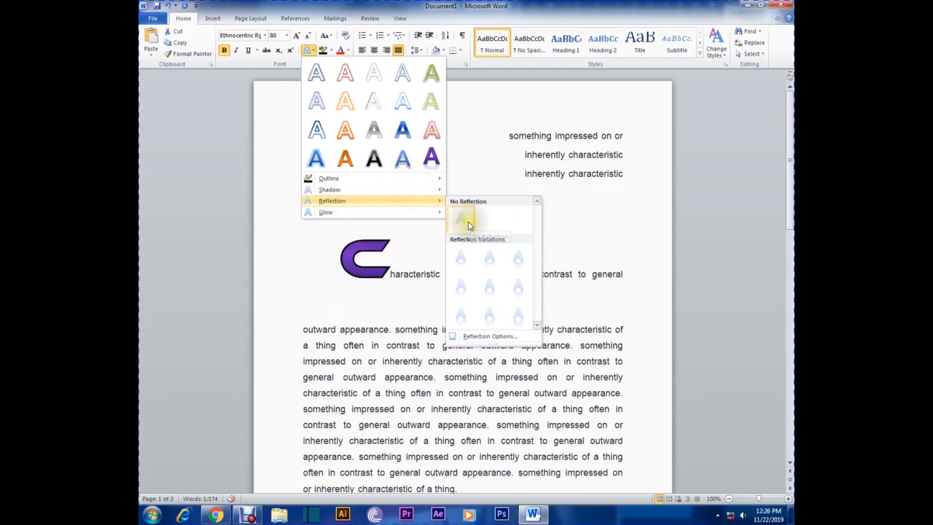
left_click(467, 225)
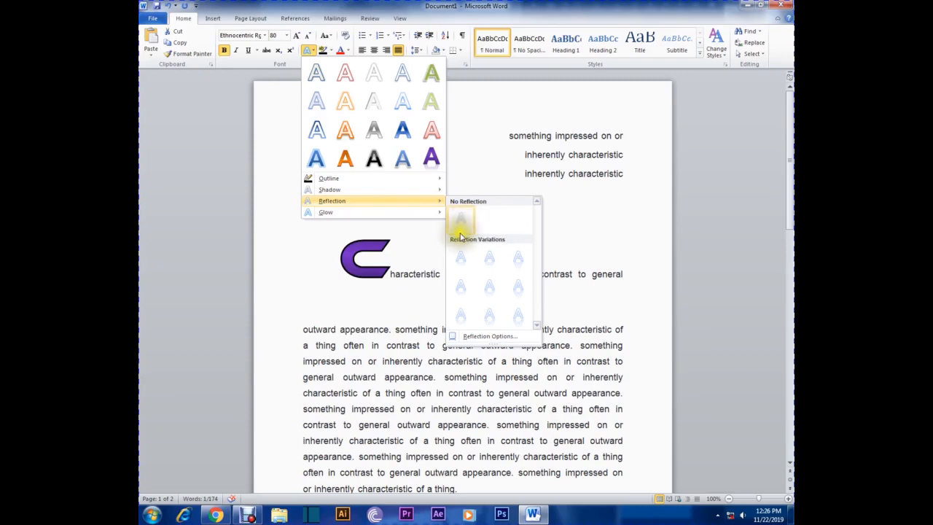
left_click(486, 263)
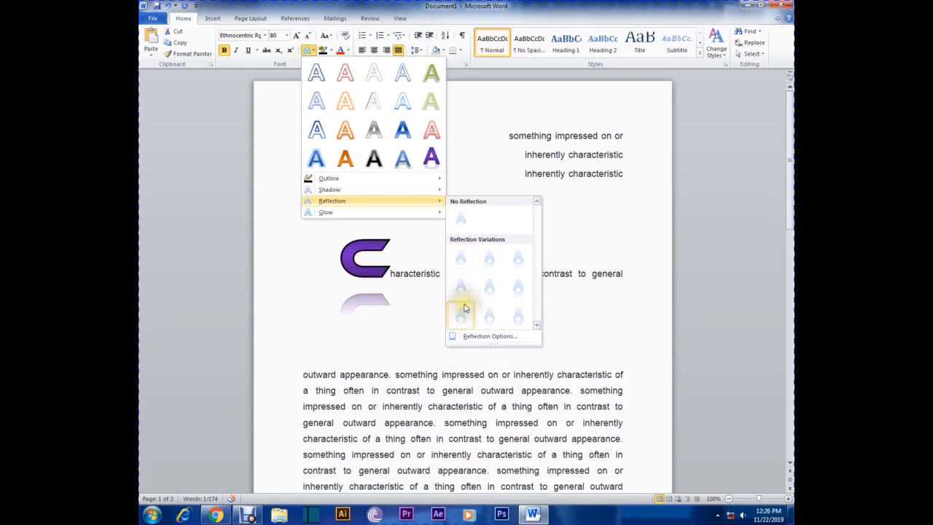
left_click(493, 274)
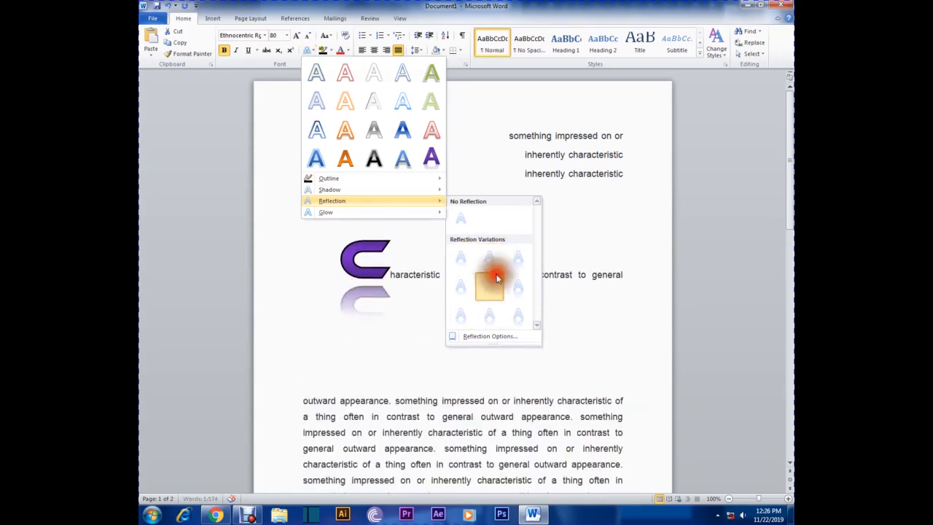
left_click(431, 333)
Step: Shrink the initial C together with the adjoining h so the enlarged letter fits the paragraph's first line
left_click(392, 306)
left_click_drag(392, 305, 371, 266)
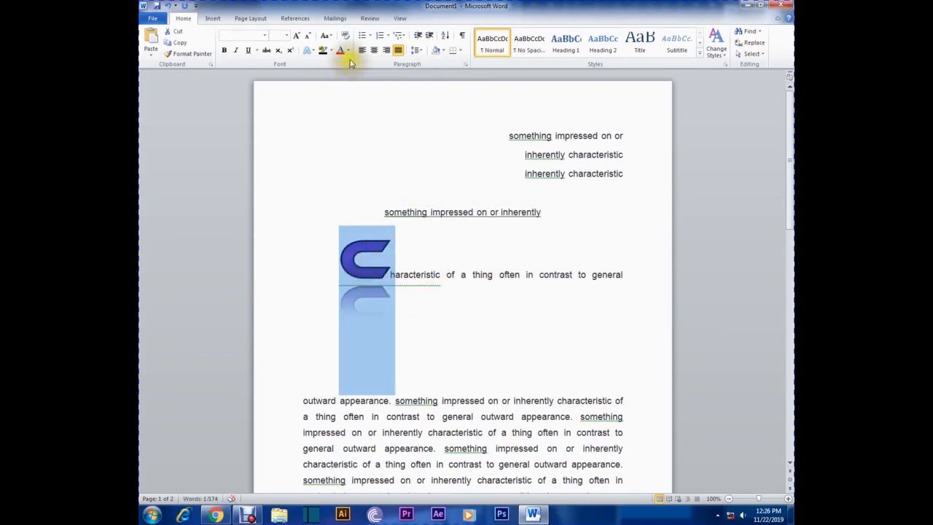
left_click(307, 35)
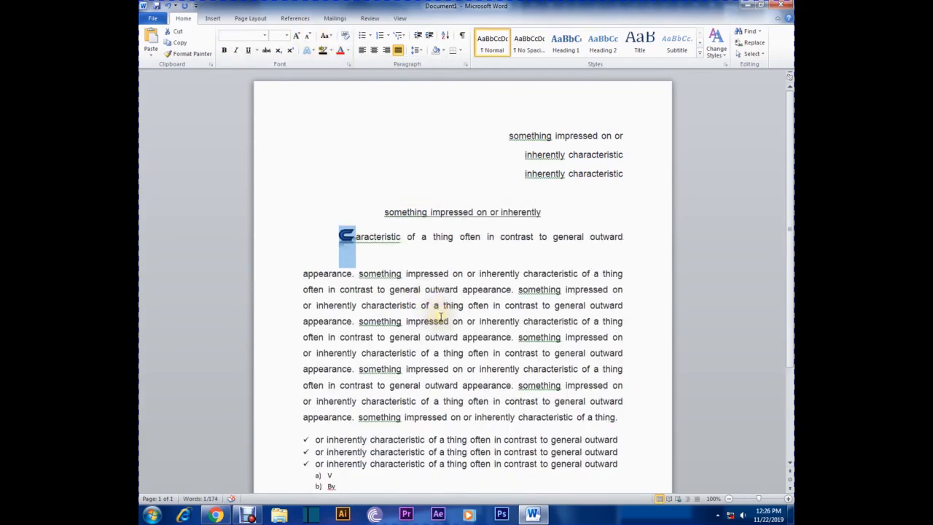
left_click(437, 306)
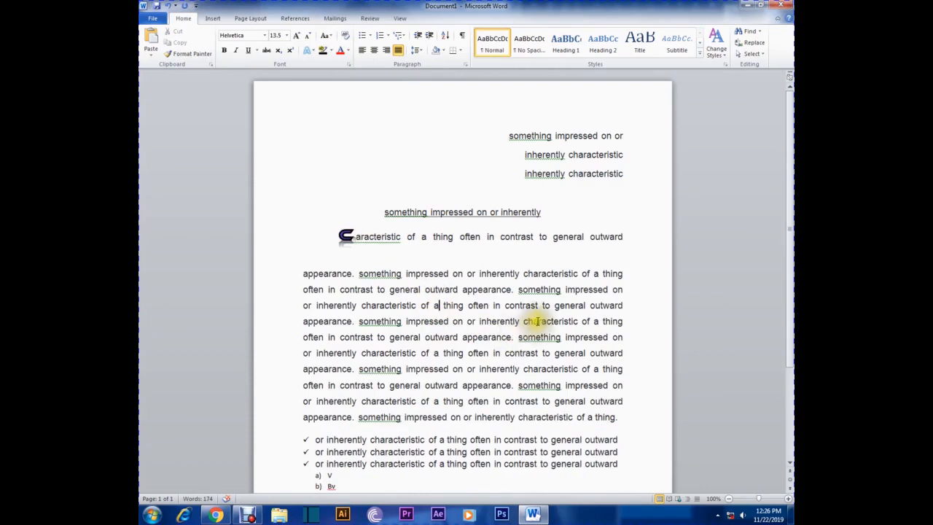
Step: Save the document to the Desktop as a Word Document named "My 1"
scroll(540, 311, "down", 2)
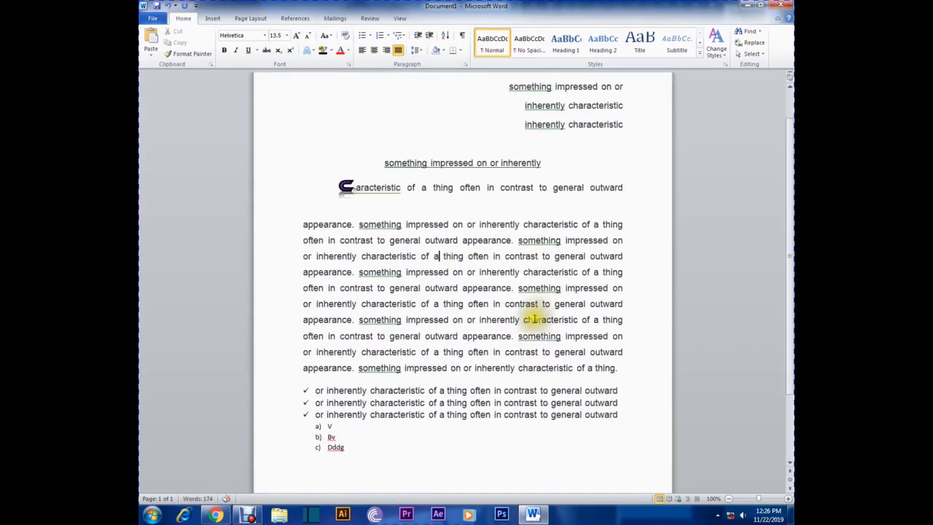
left_click(152, 18)
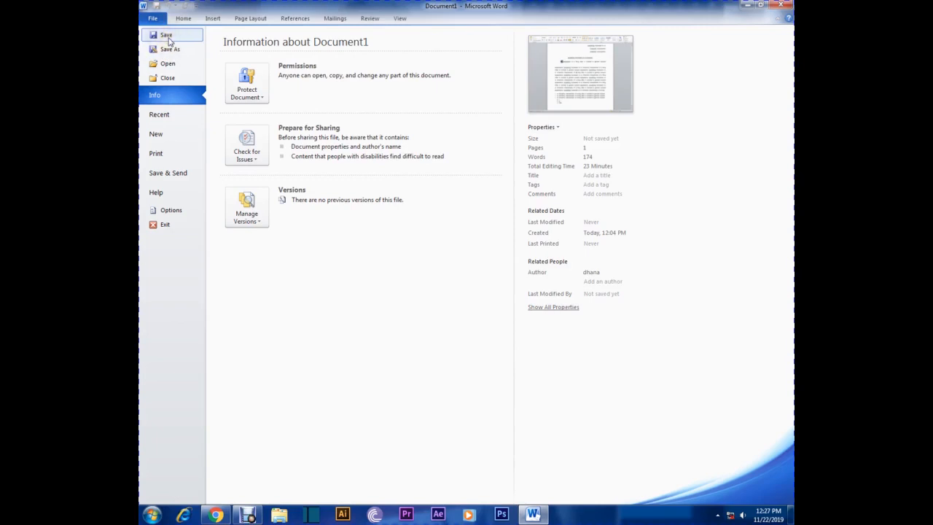
left_click(166, 35)
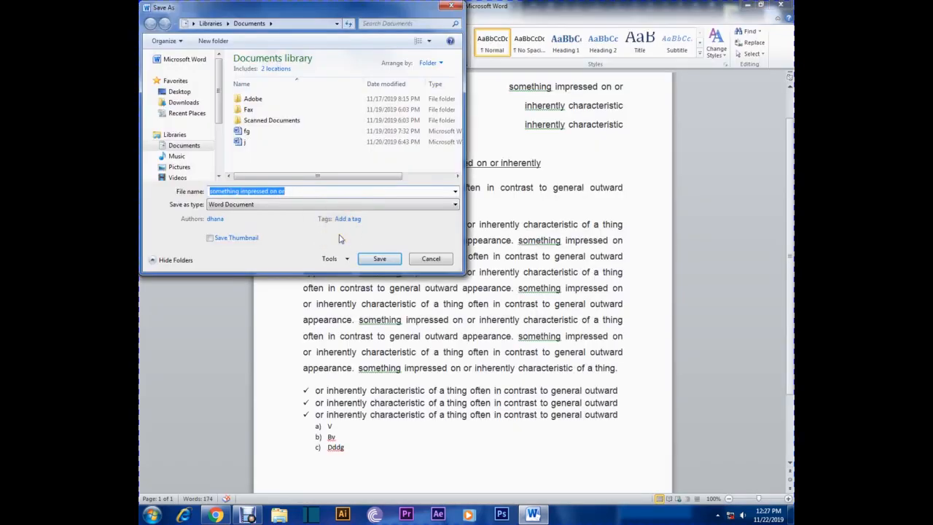
left_click(283, 204)
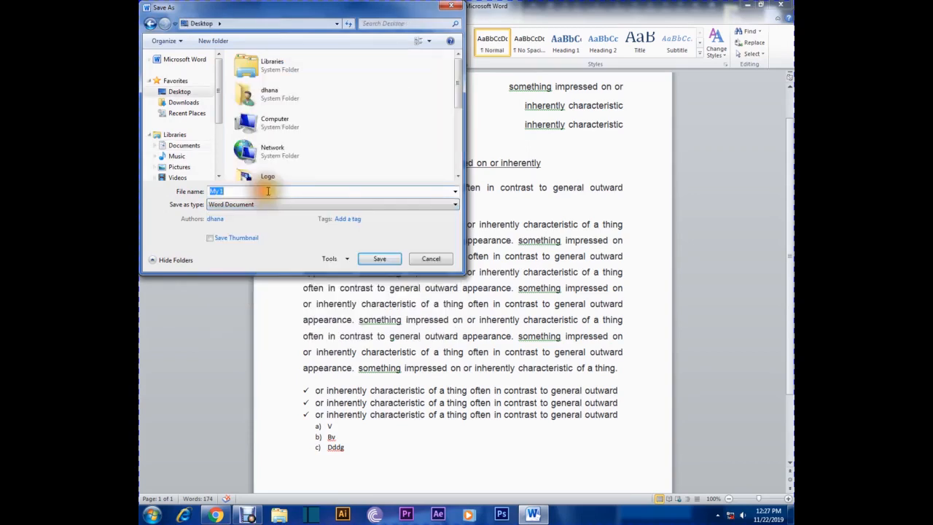
type("My 1")
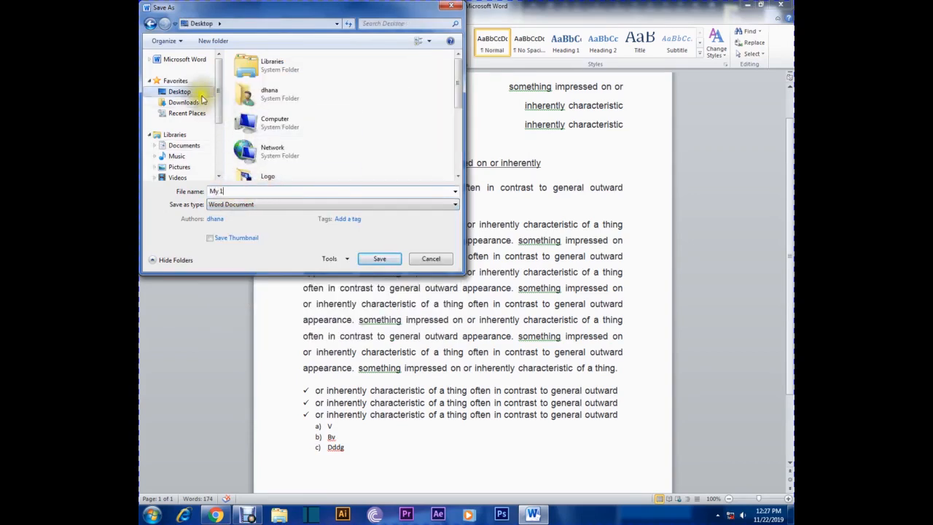
left_click(236, 190)
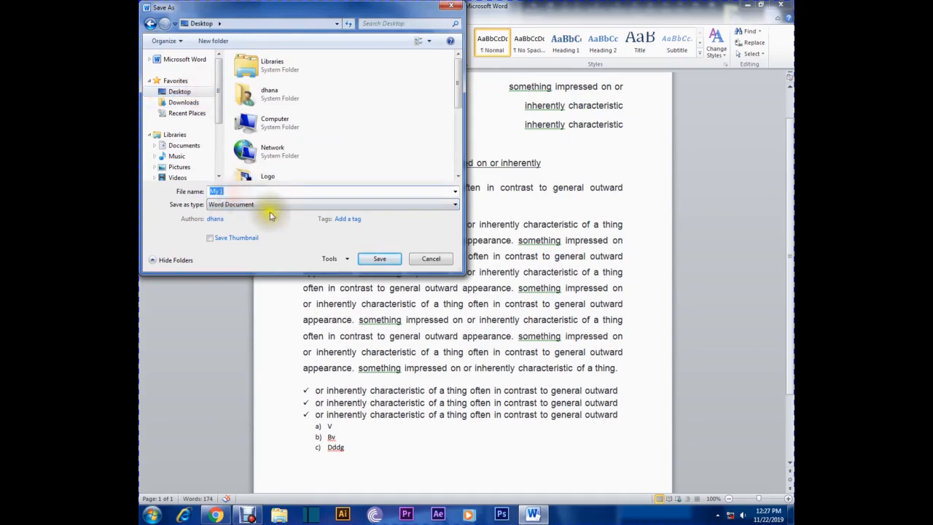
left_click(378, 261)
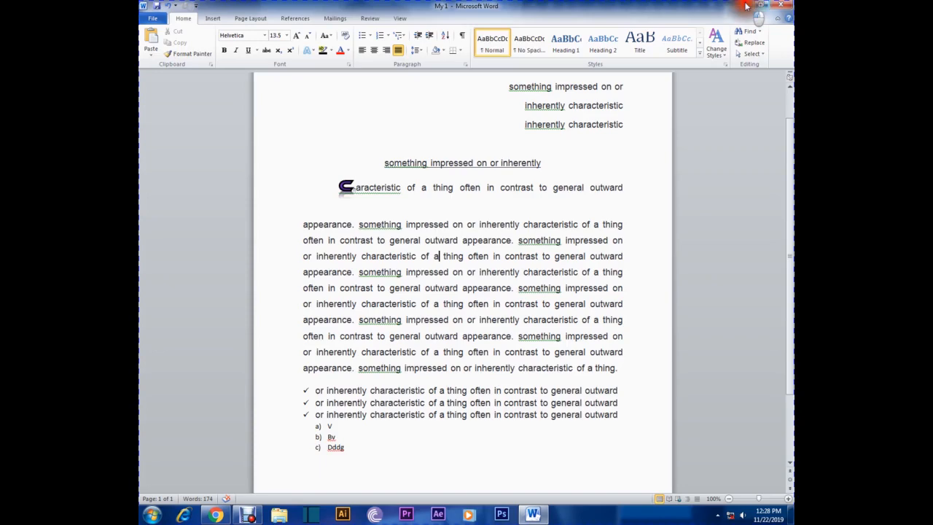
Step: Close the document, refresh the desktop and reopen the saved "My 1" file
left_click(780, 5)
right_click(303, 126)
left_click(347, 153)
right_click(353, 135)
left_click(398, 160)
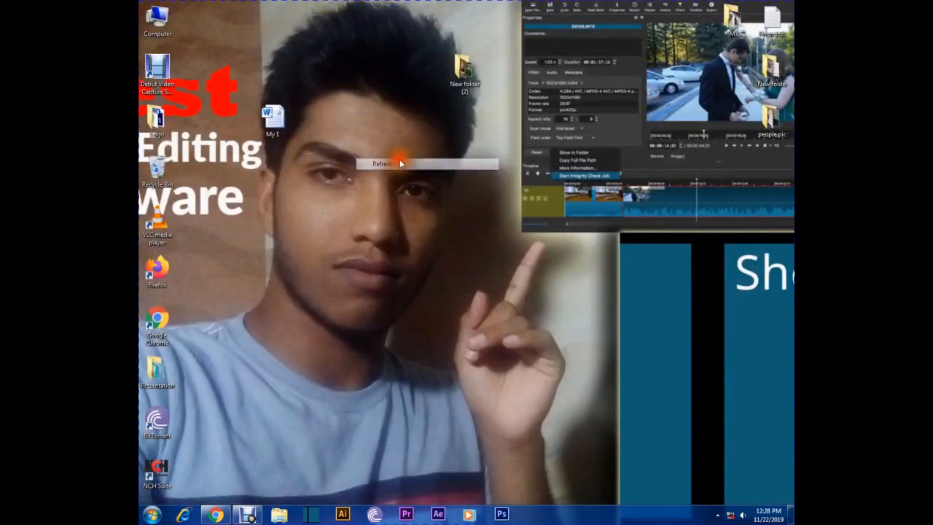
double_click(274, 121)
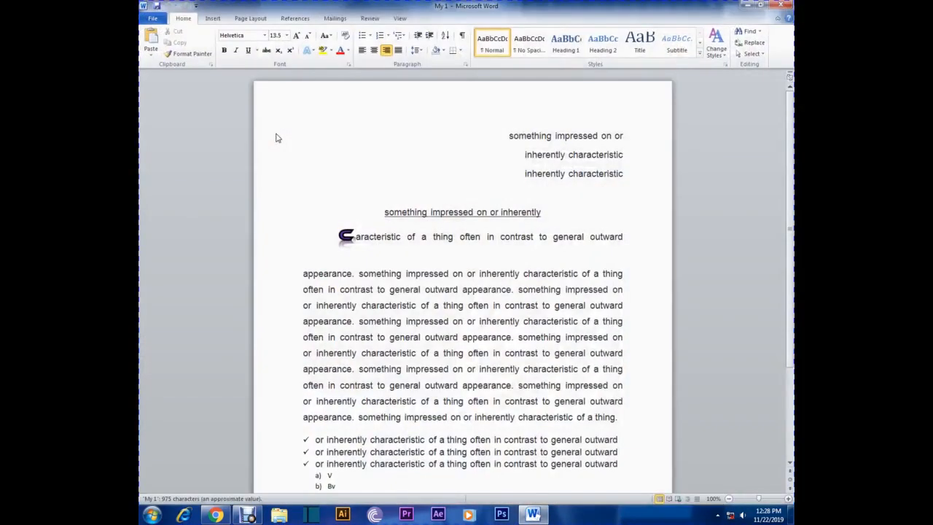
Step: Compare where the three right-aligned address lines above the underlined heading begin and end
left_click_drag(376, 211, 427, 131)
left_click(450, 148)
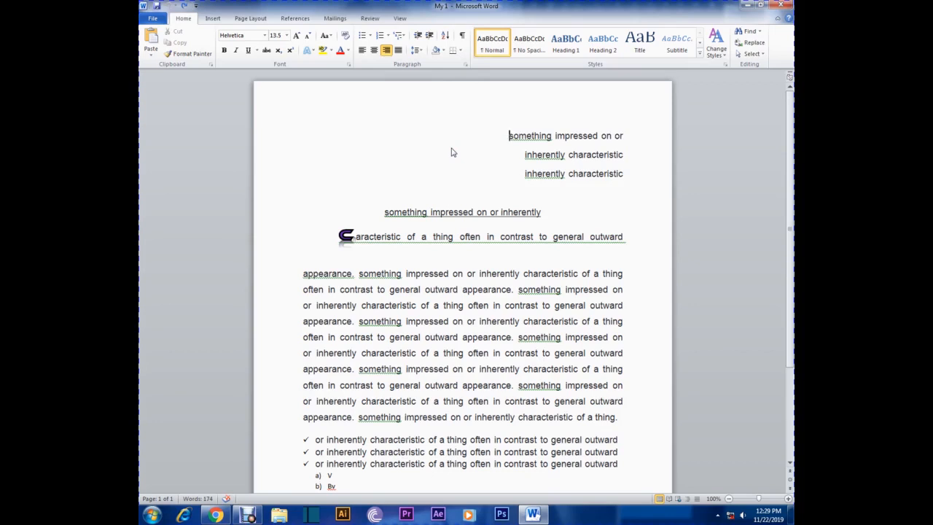
left_click_drag(614, 135, 625, 179)
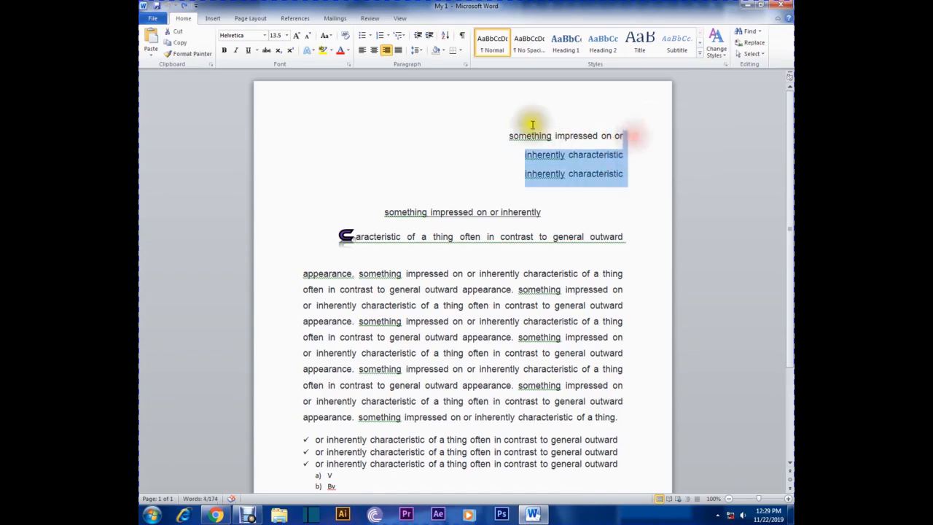
left_click(507, 134)
left_click(524, 155)
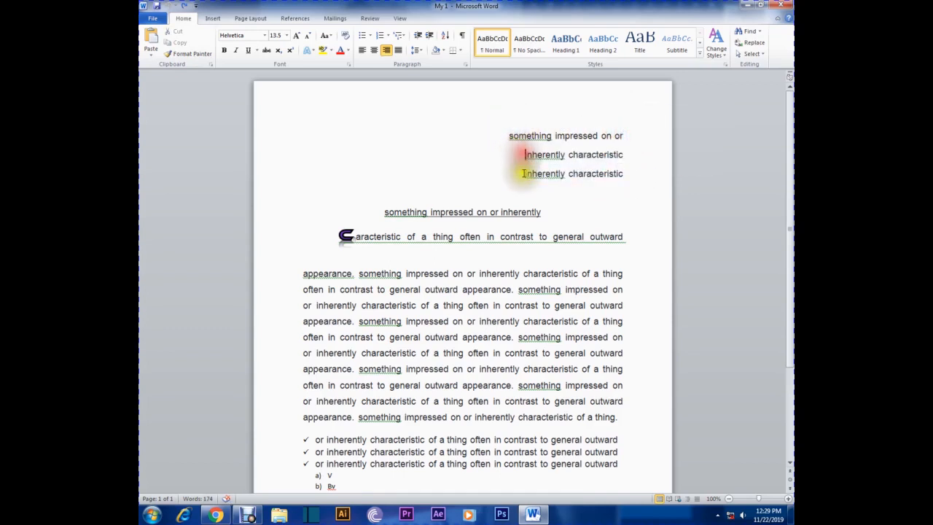
left_click(525, 173)
left_click(510, 140)
left_click(523, 152)
left_click(531, 181)
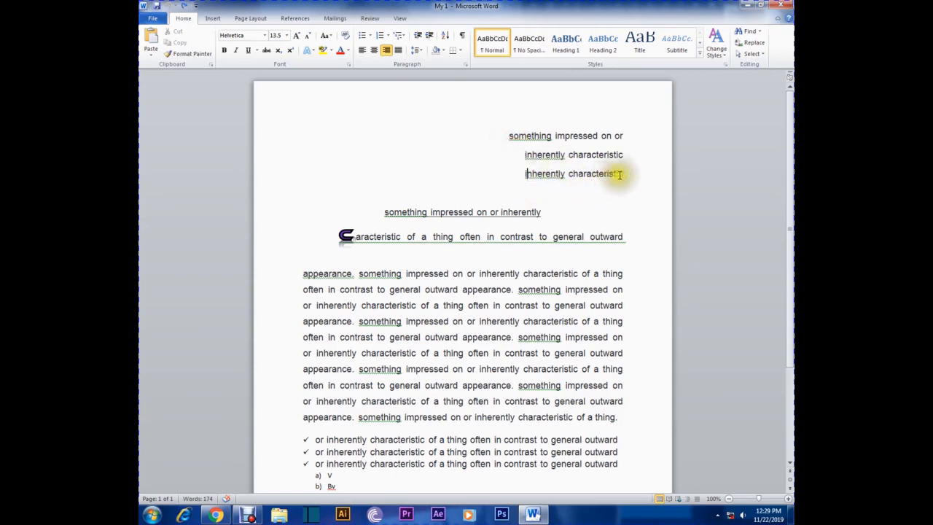
left_click(646, 173)
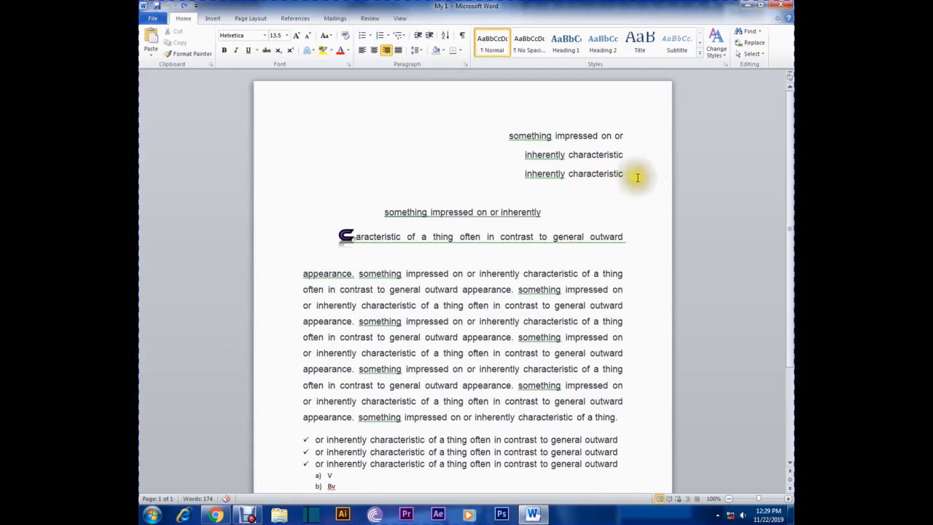
Step: Left-align the three address lines above the underlined heading
left_click_drag(636, 175, 506, 119)
left_click(364, 51)
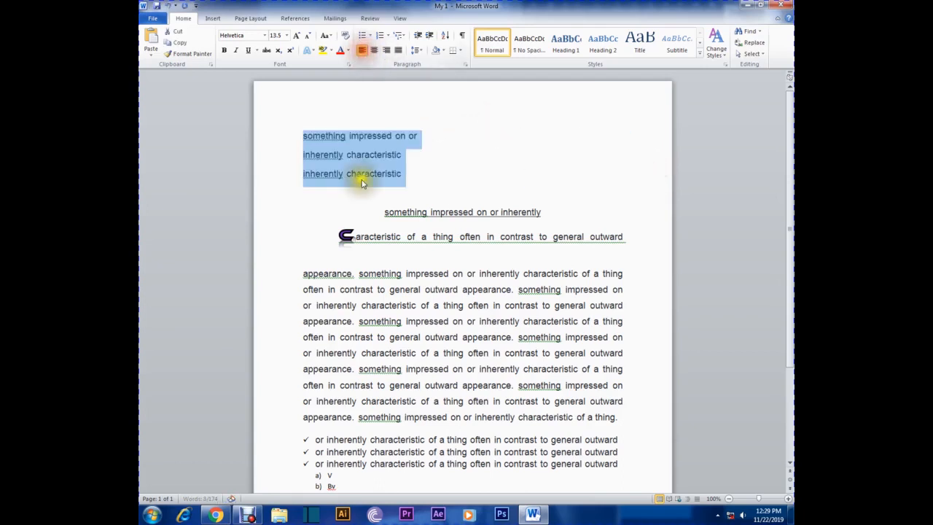
left_click(331, 175)
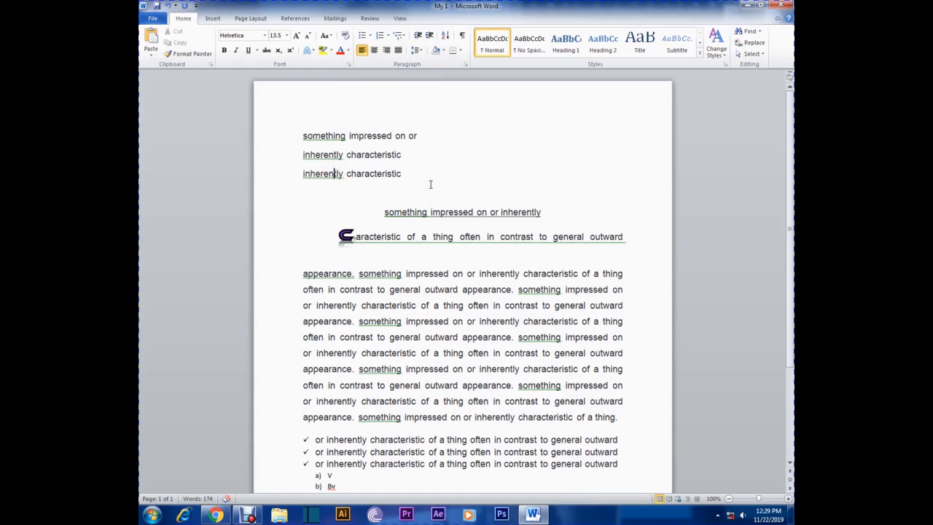
Step: Indent the three left-aligned address lines by eight levels, keeping each one on a single line near the right margin
left_click_drag(437, 177, 289, 142)
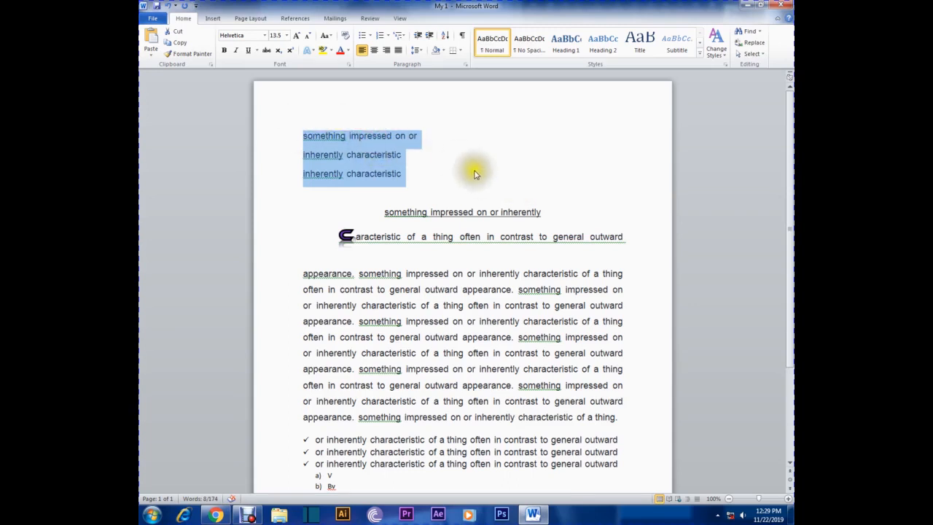
left_click(431, 36)
left_click(432, 35)
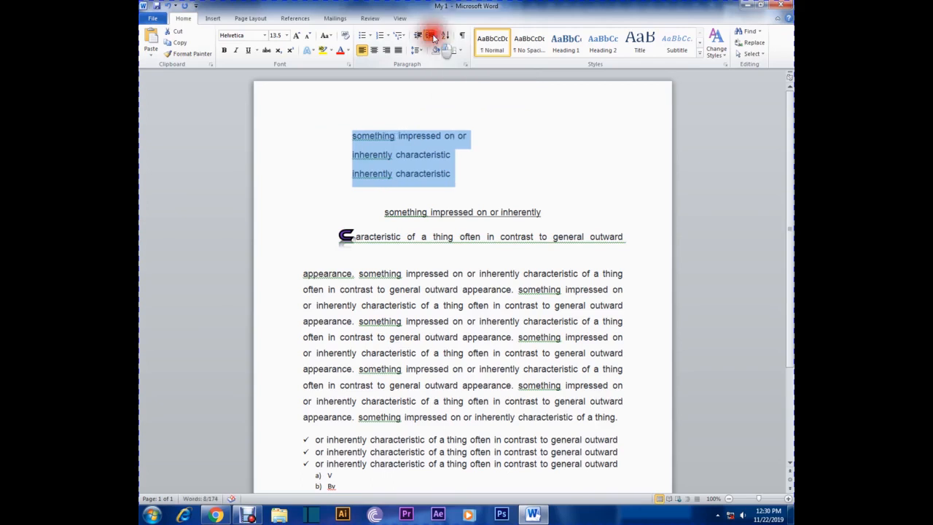
left_click(431, 36)
left_click(432, 36)
left_click(432, 36)
left_click(432, 35)
left_click(431, 35)
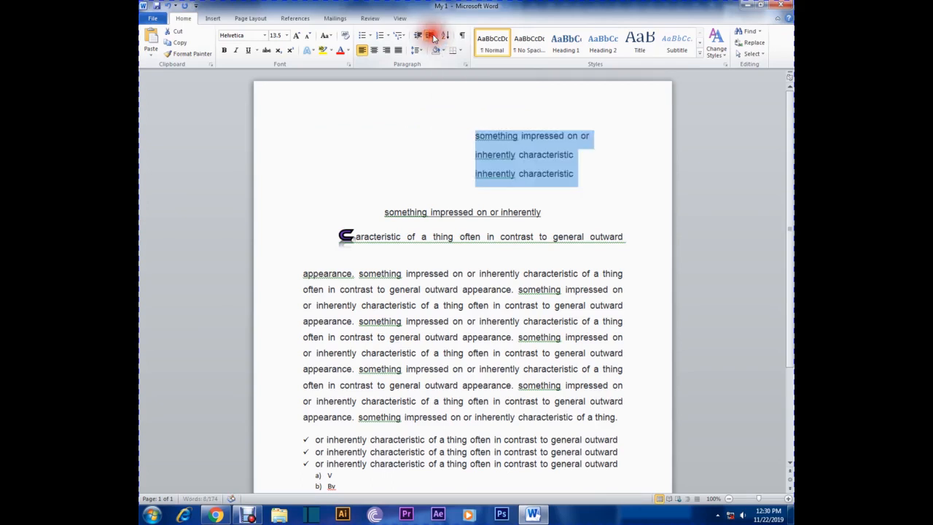
left_click(431, 35)
left_click(431, 36)
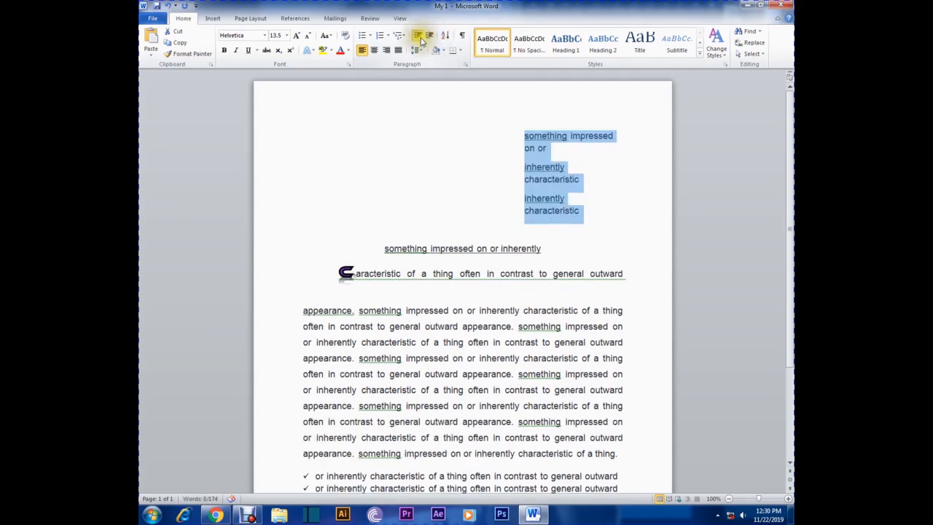
left_click(421, 41)
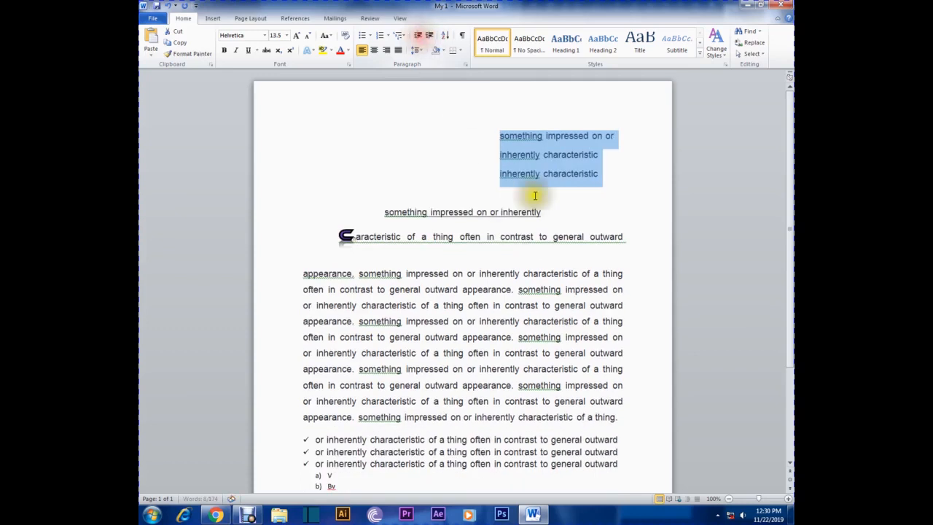
Step: Format the three indented address lines in 14 pt Calibri (Body) with 1.0 line spacing
left_click(287, 34)
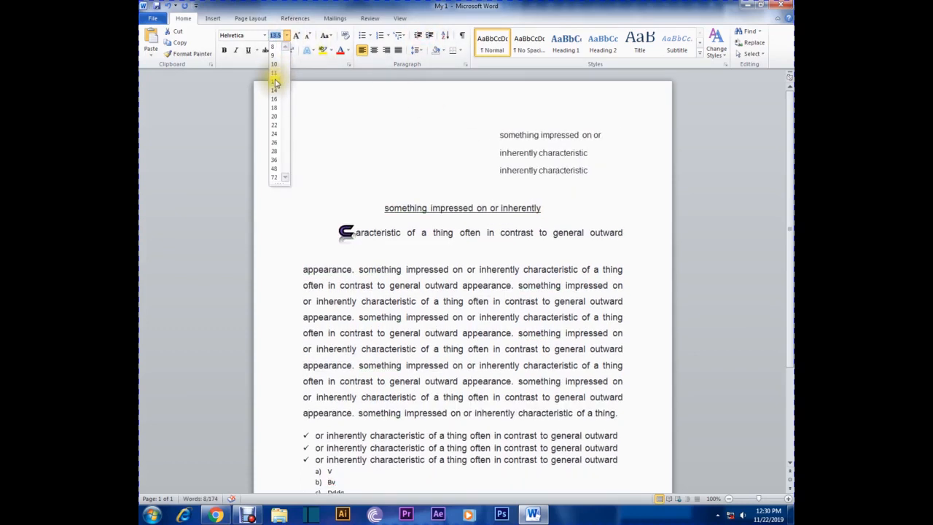
left_click(274, 90)
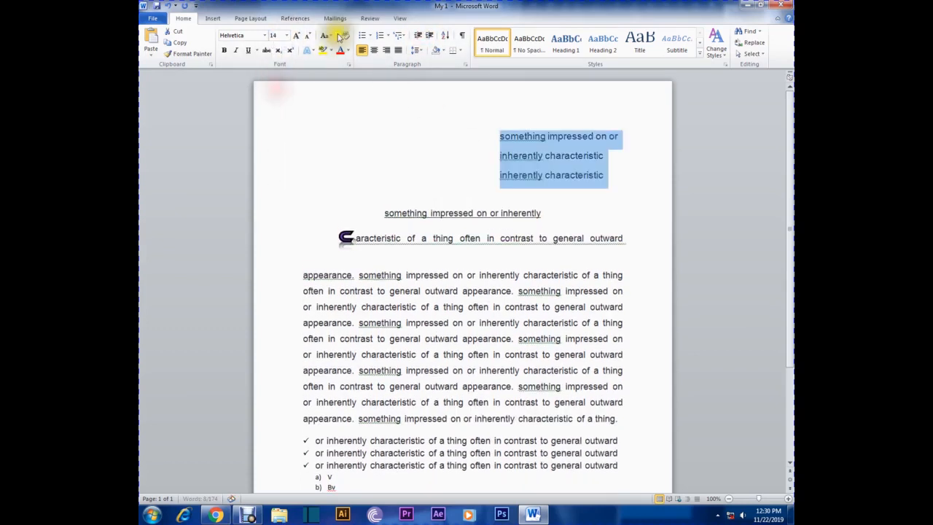
left_click(264, 35)
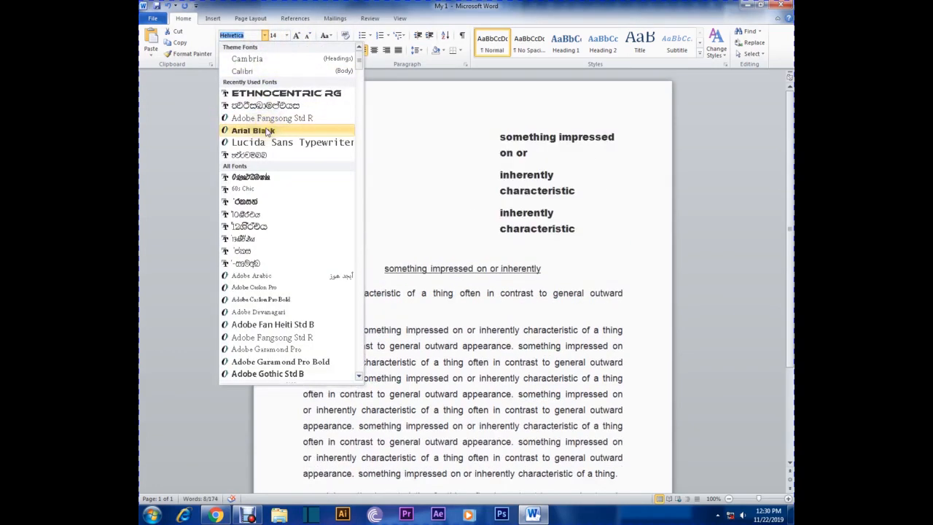
left_click(268, 72)
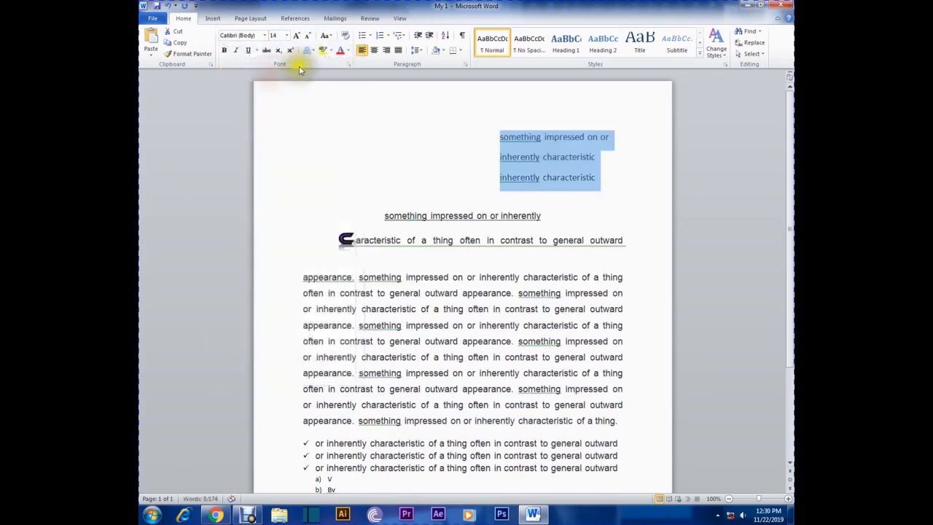
left_click(416, 50)
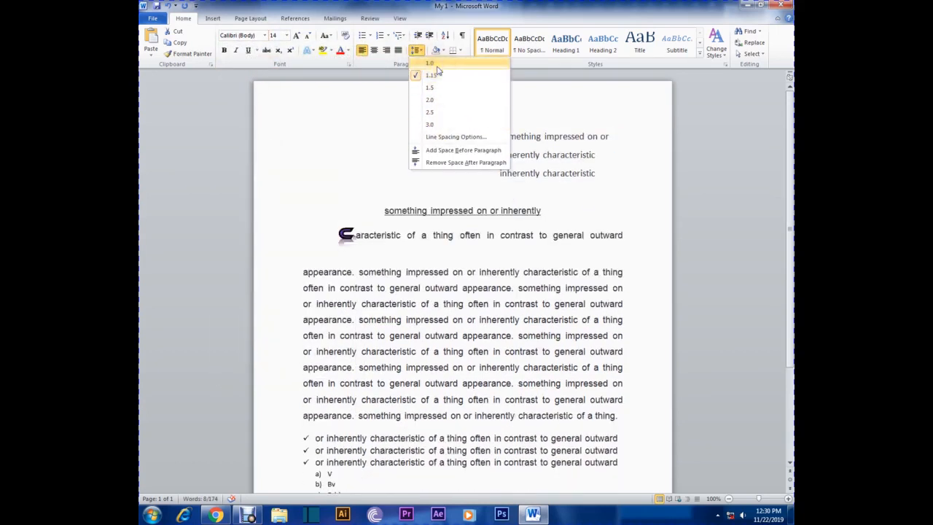
left_click(438, 65)
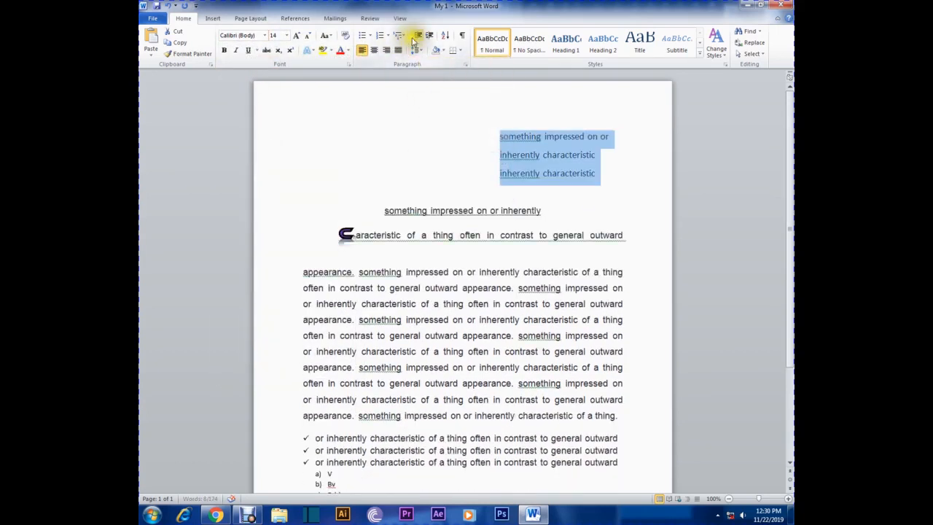